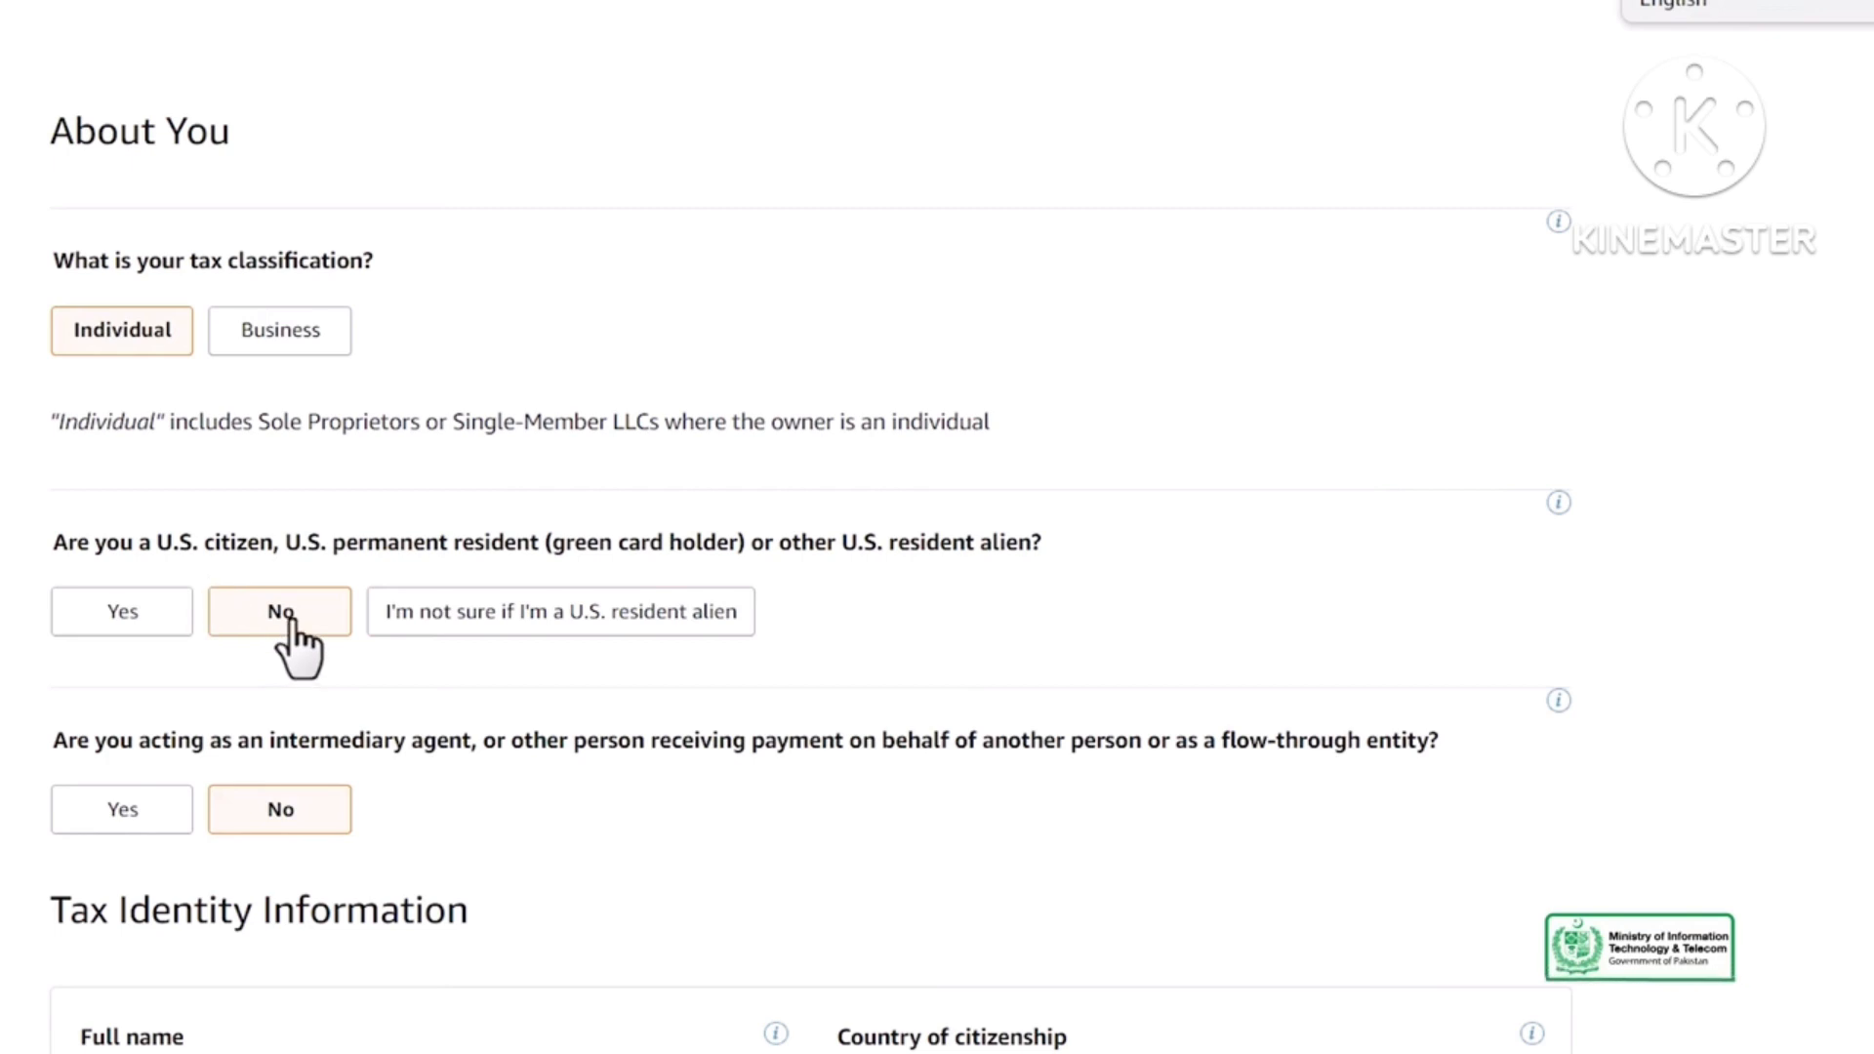
Step: Confirm the full name and keep Pakistan as the country of citizenship
scroll(461, 763, down, 2)
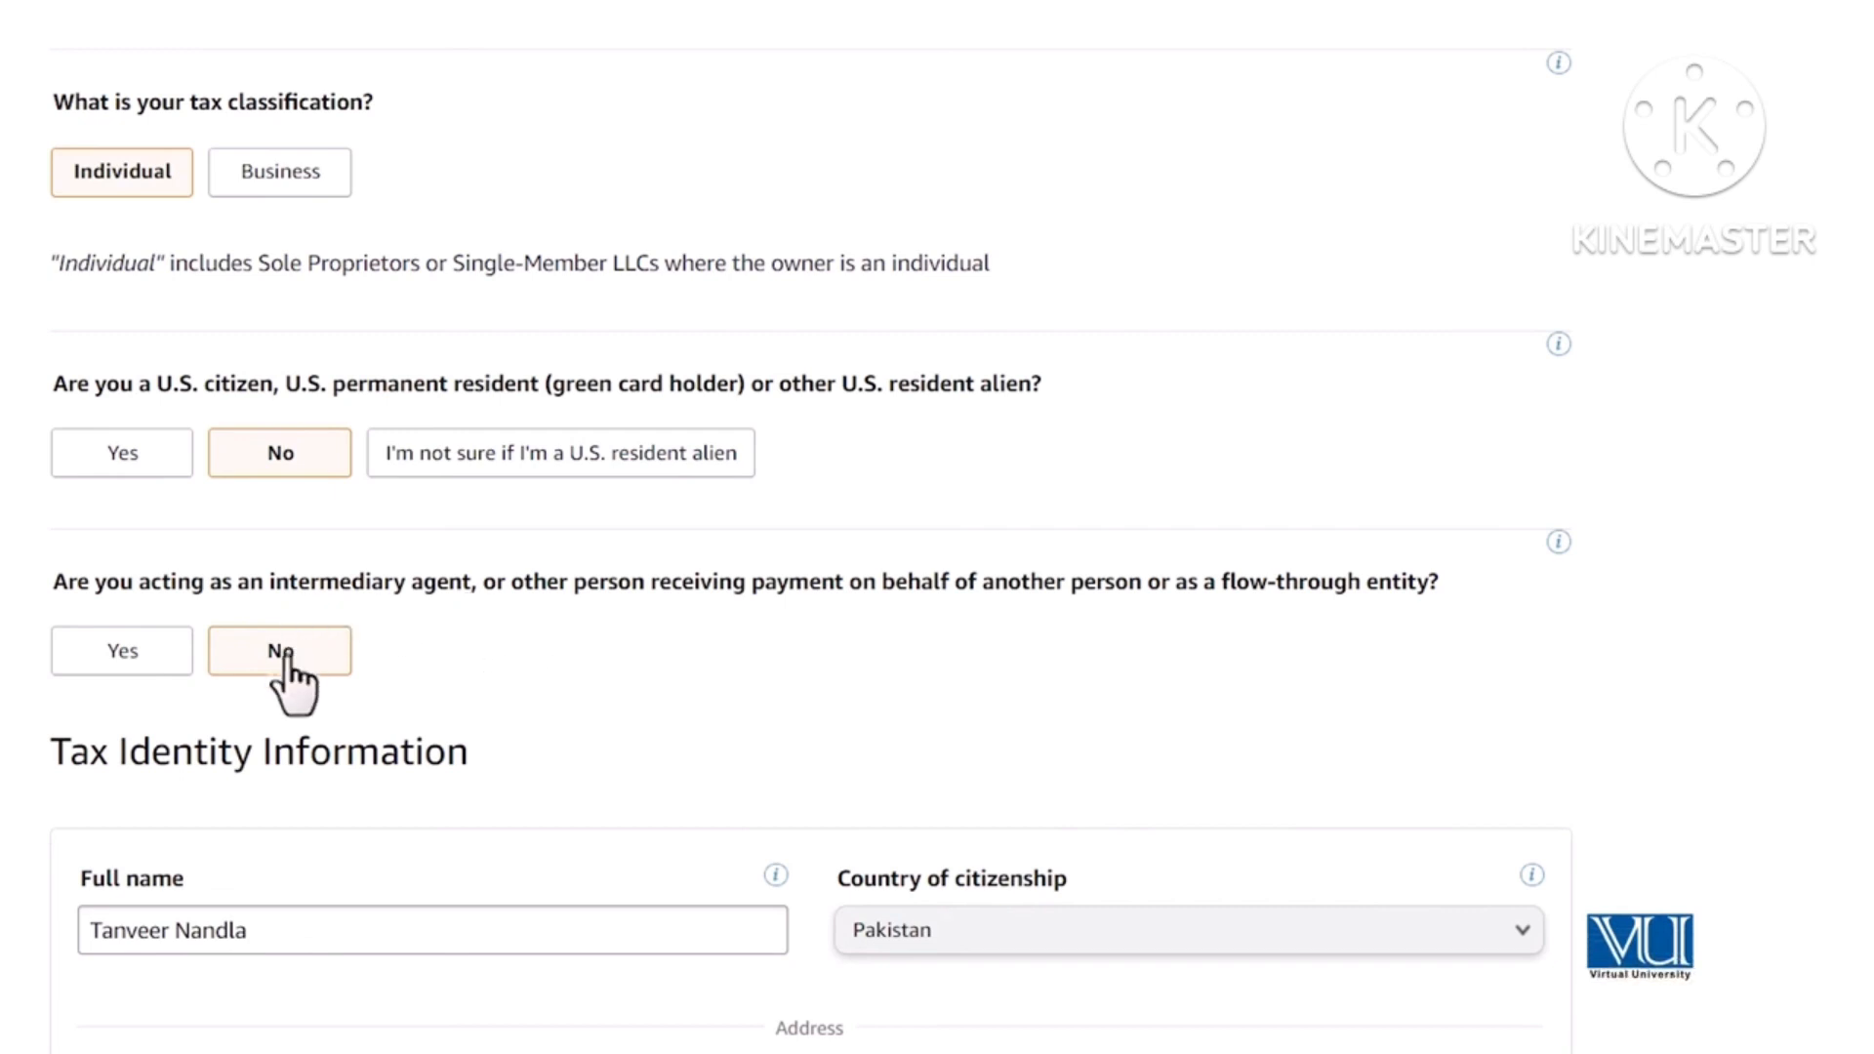
scroll(439, 690, down, 5)
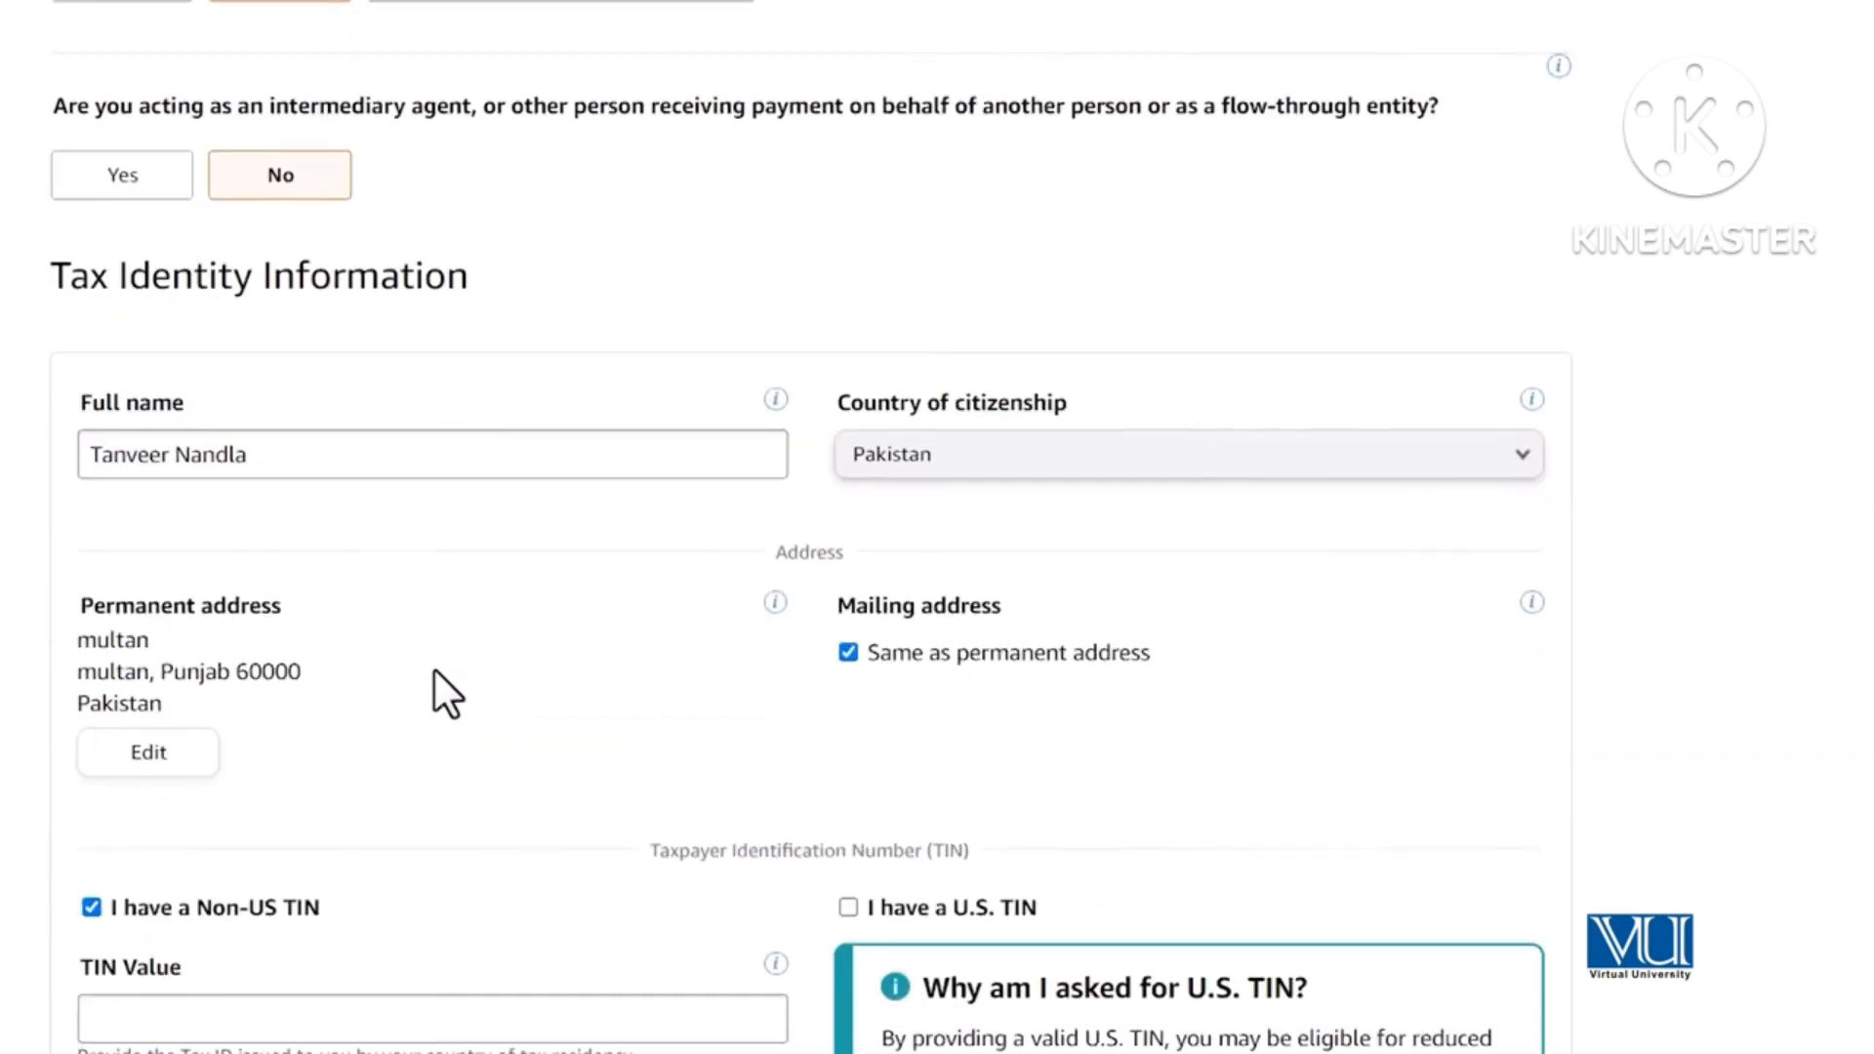
double_click(280, 464)
triple_click(280, 464)
click(494, 337)
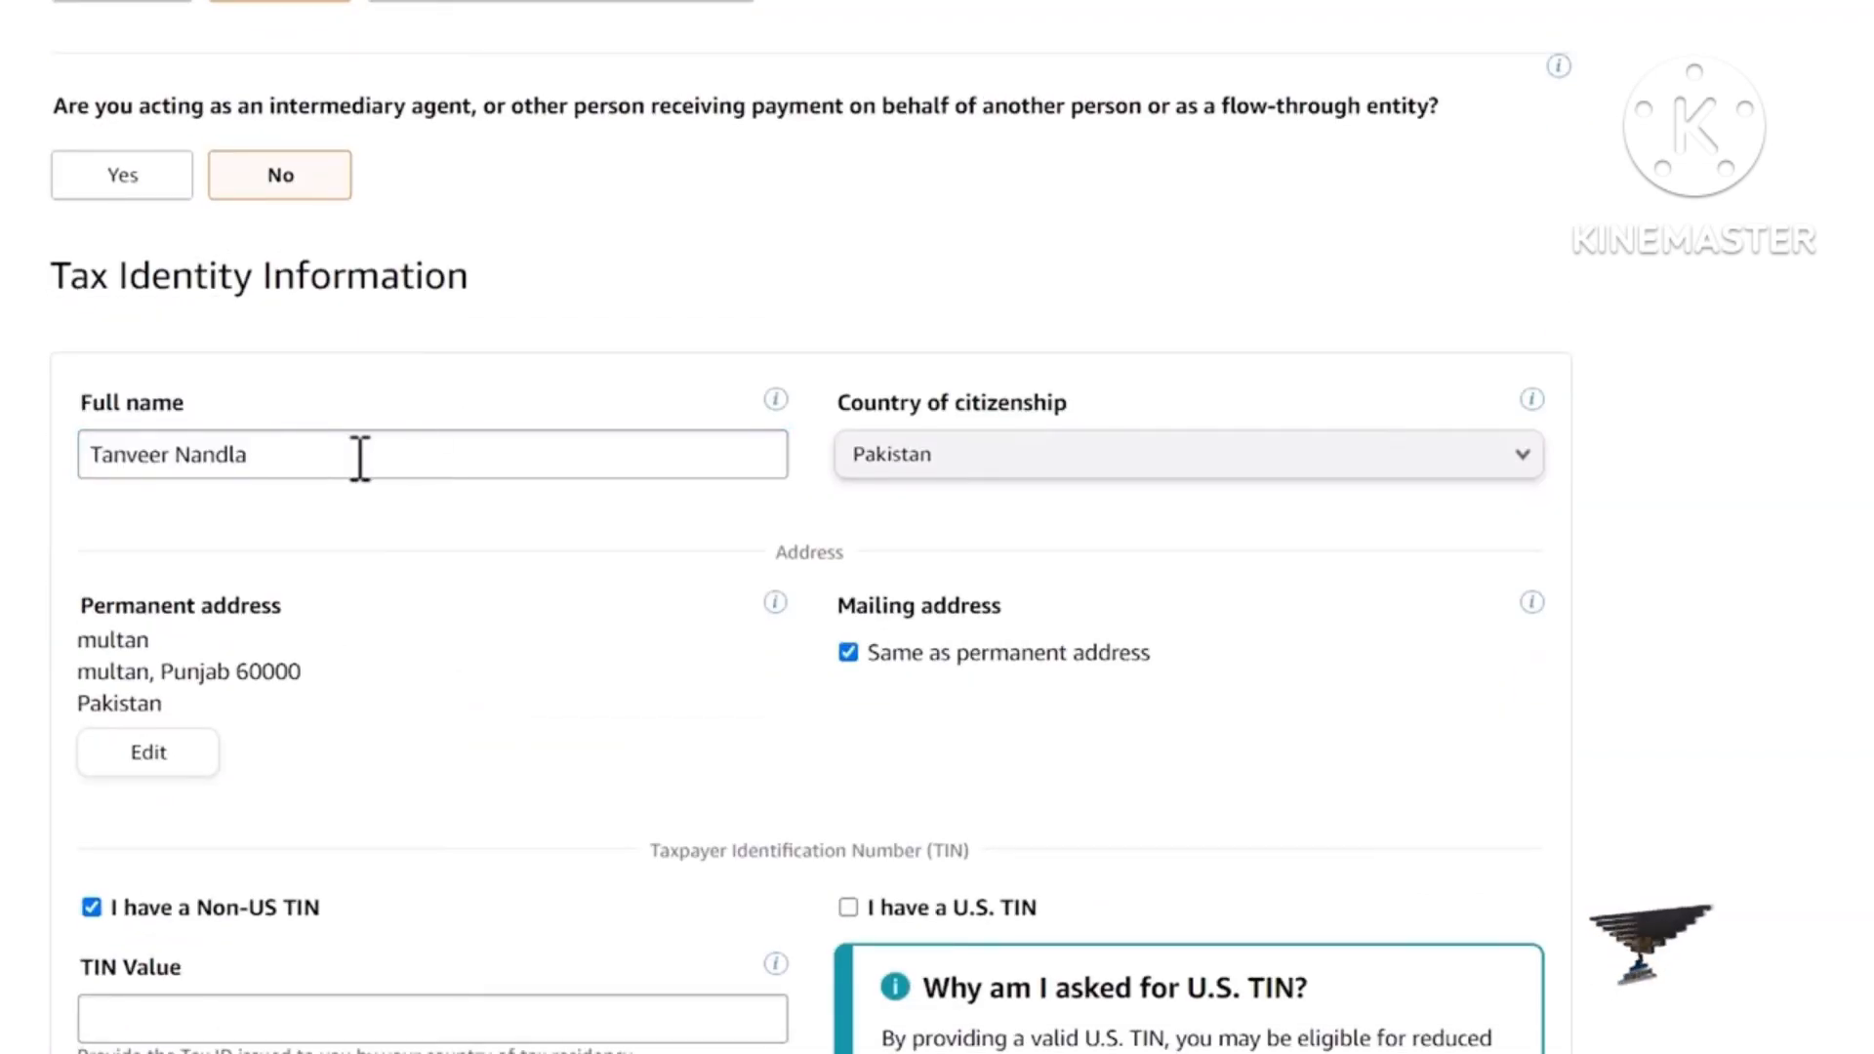
click(962, 469)
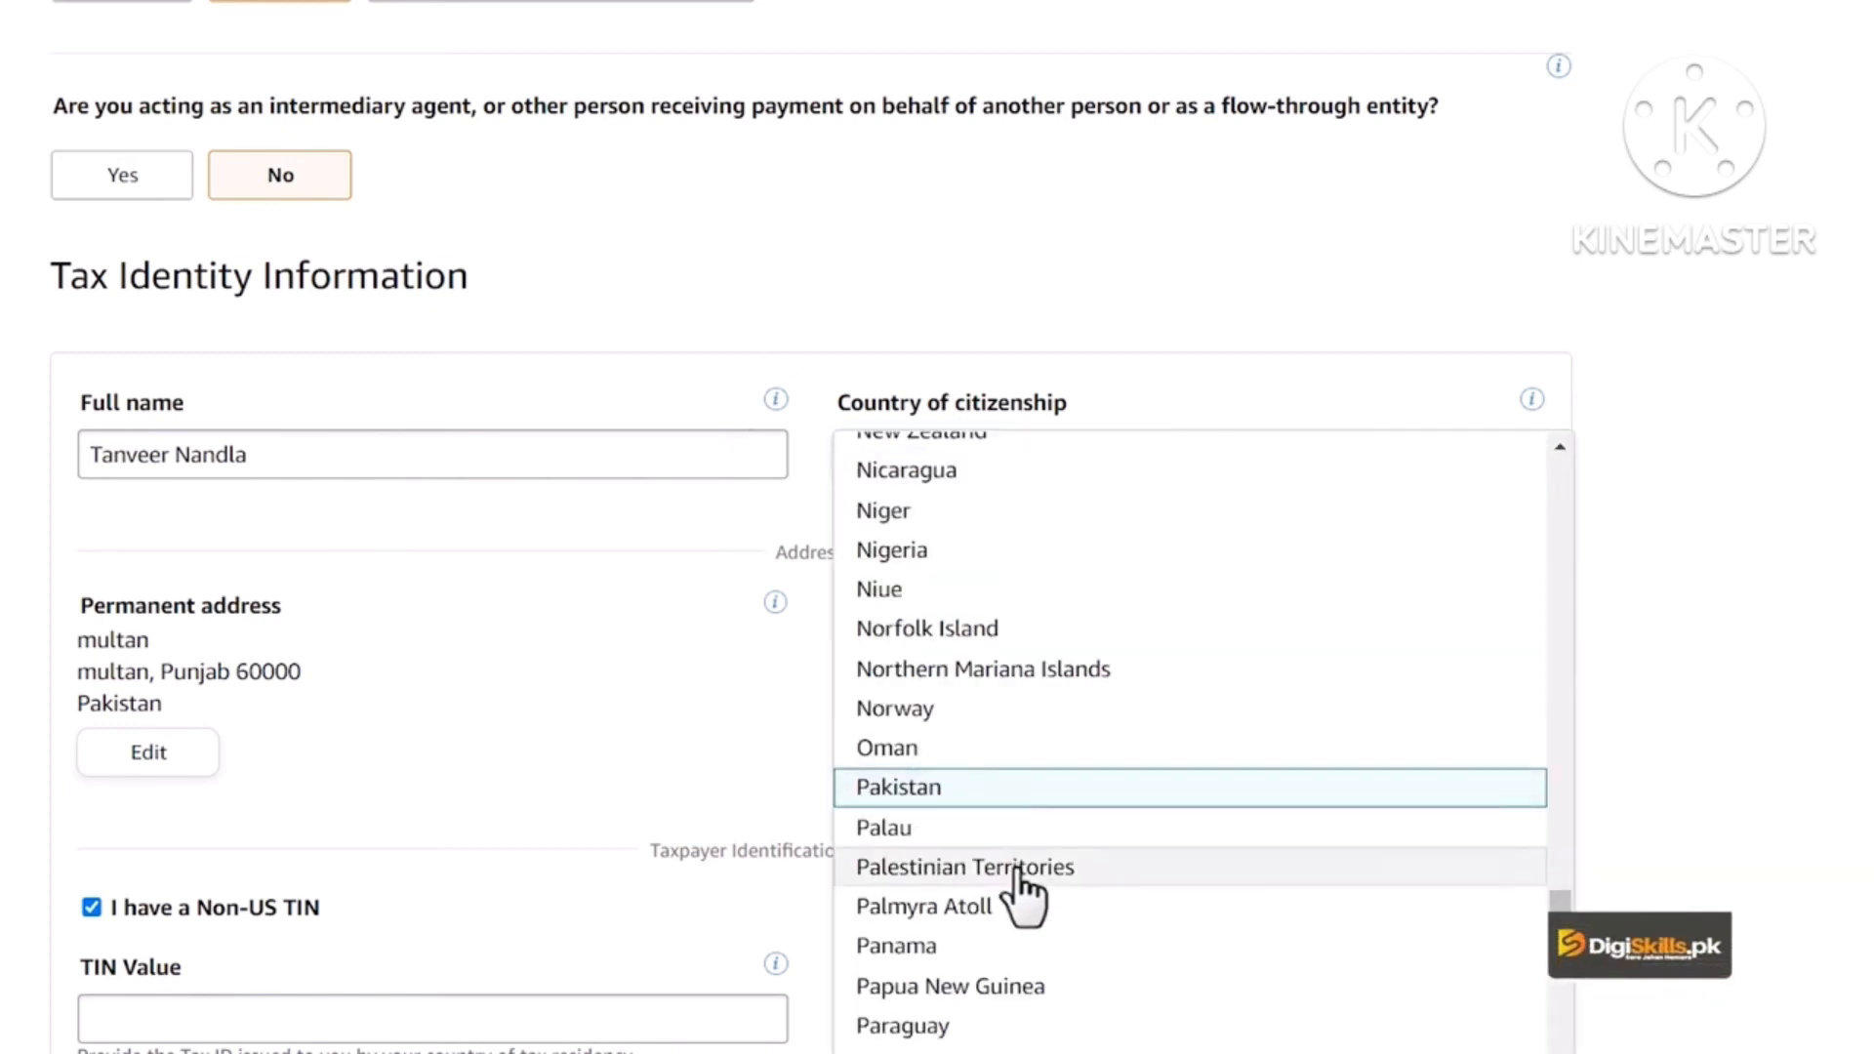
click(1018, 791)
Step: Uncheck 'I have a Non-US TIN', keeping the reason that the country doesn't issue TINs
scroll(629, 710, down, 2)
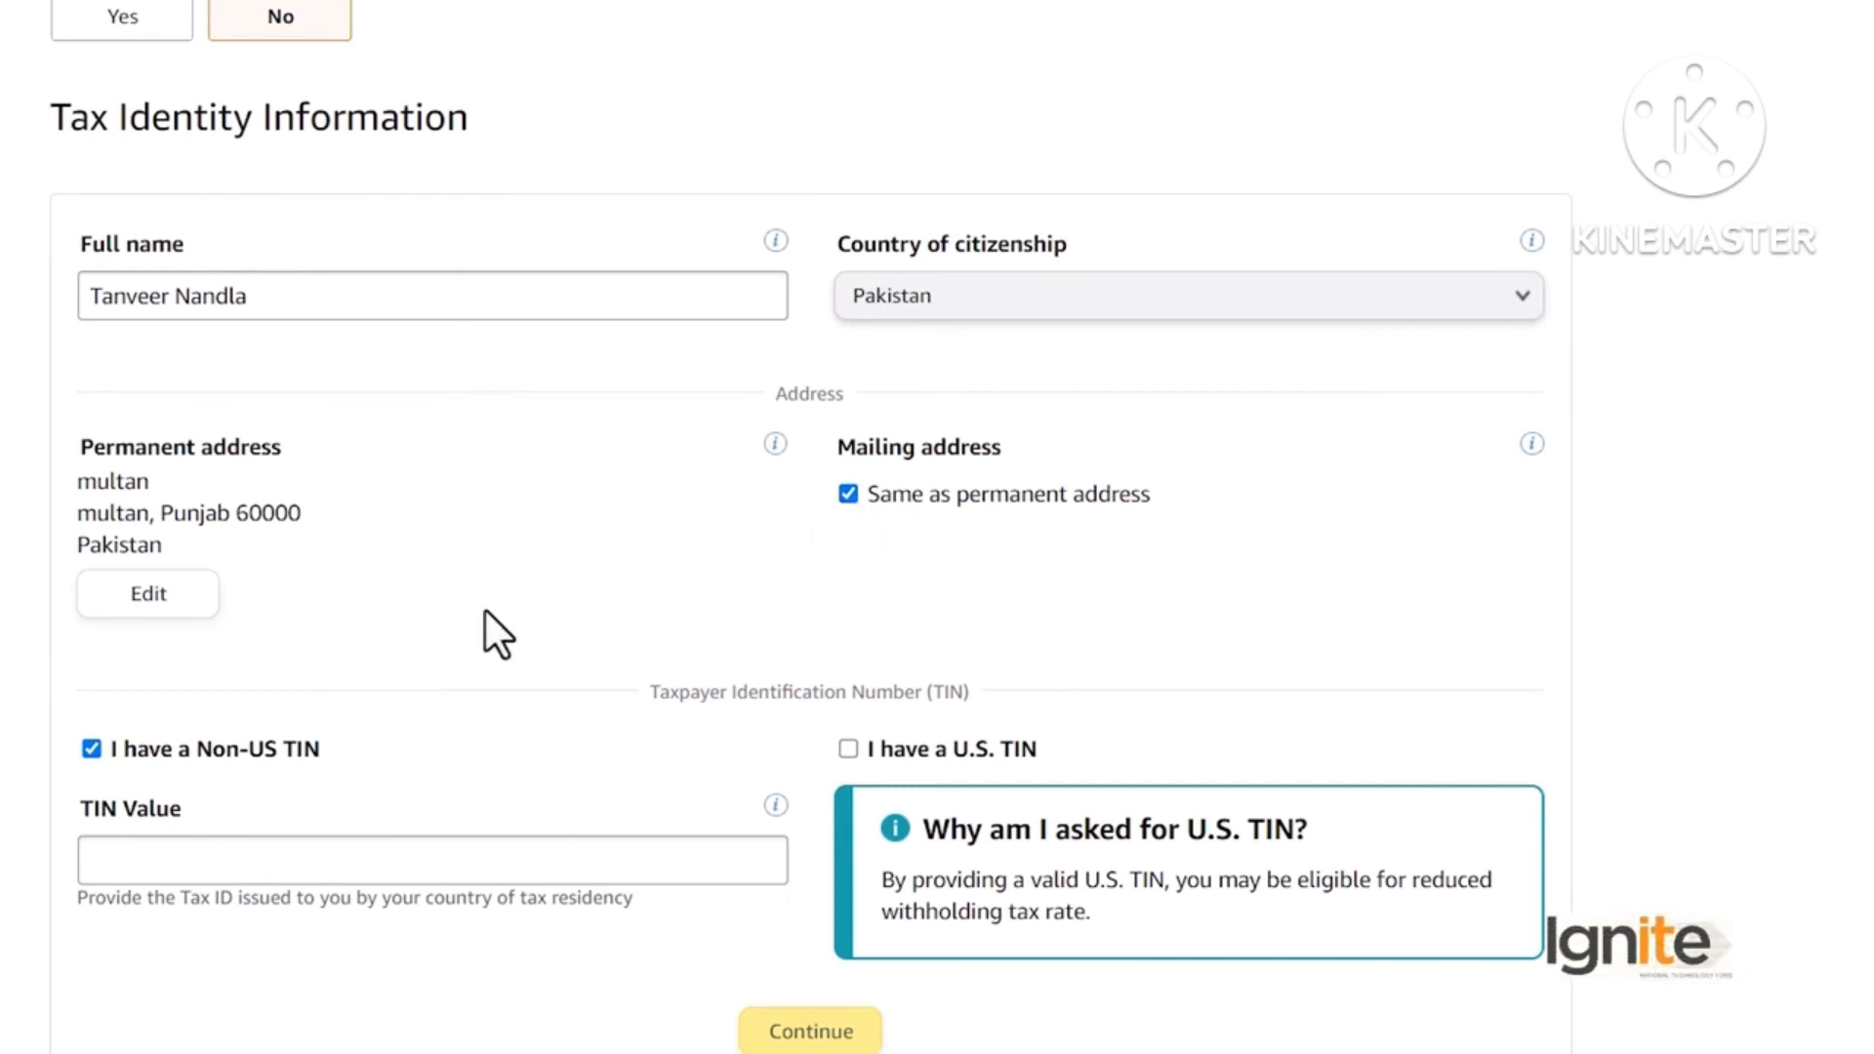
scroll(484, 611, down, 1)
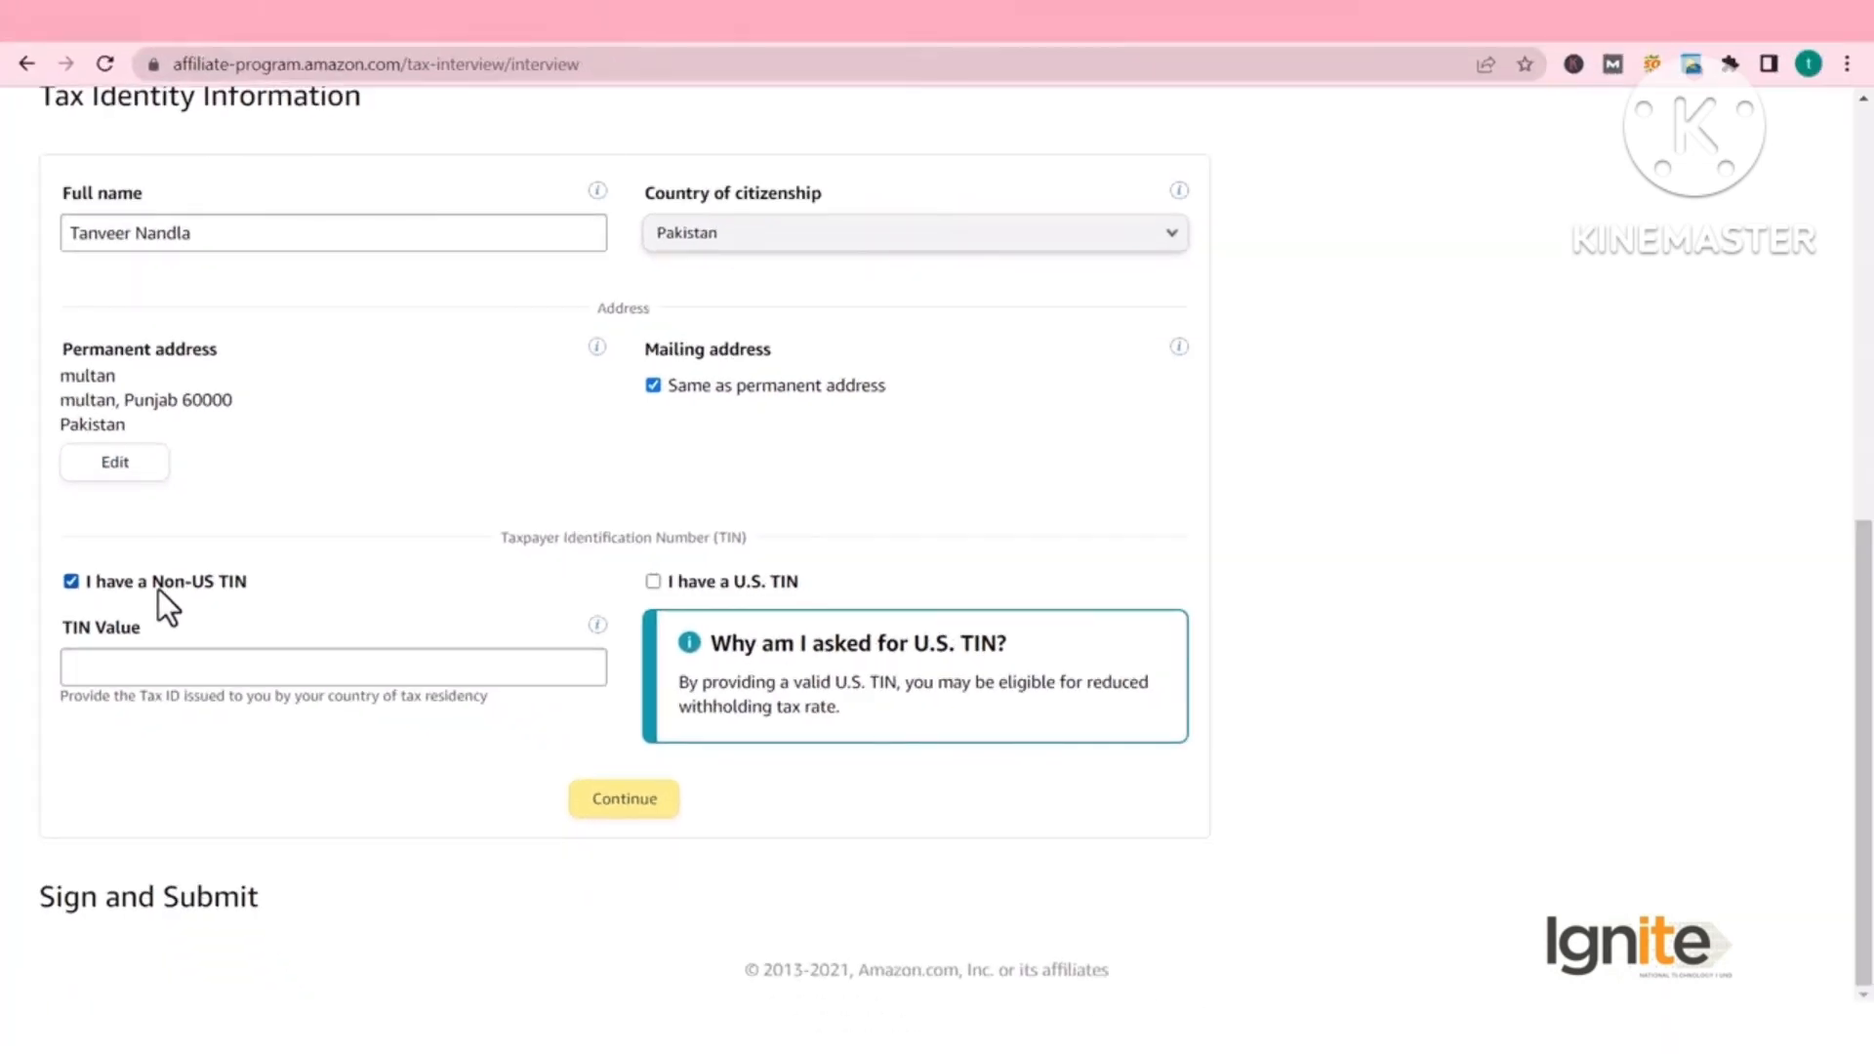
click(73, 582)
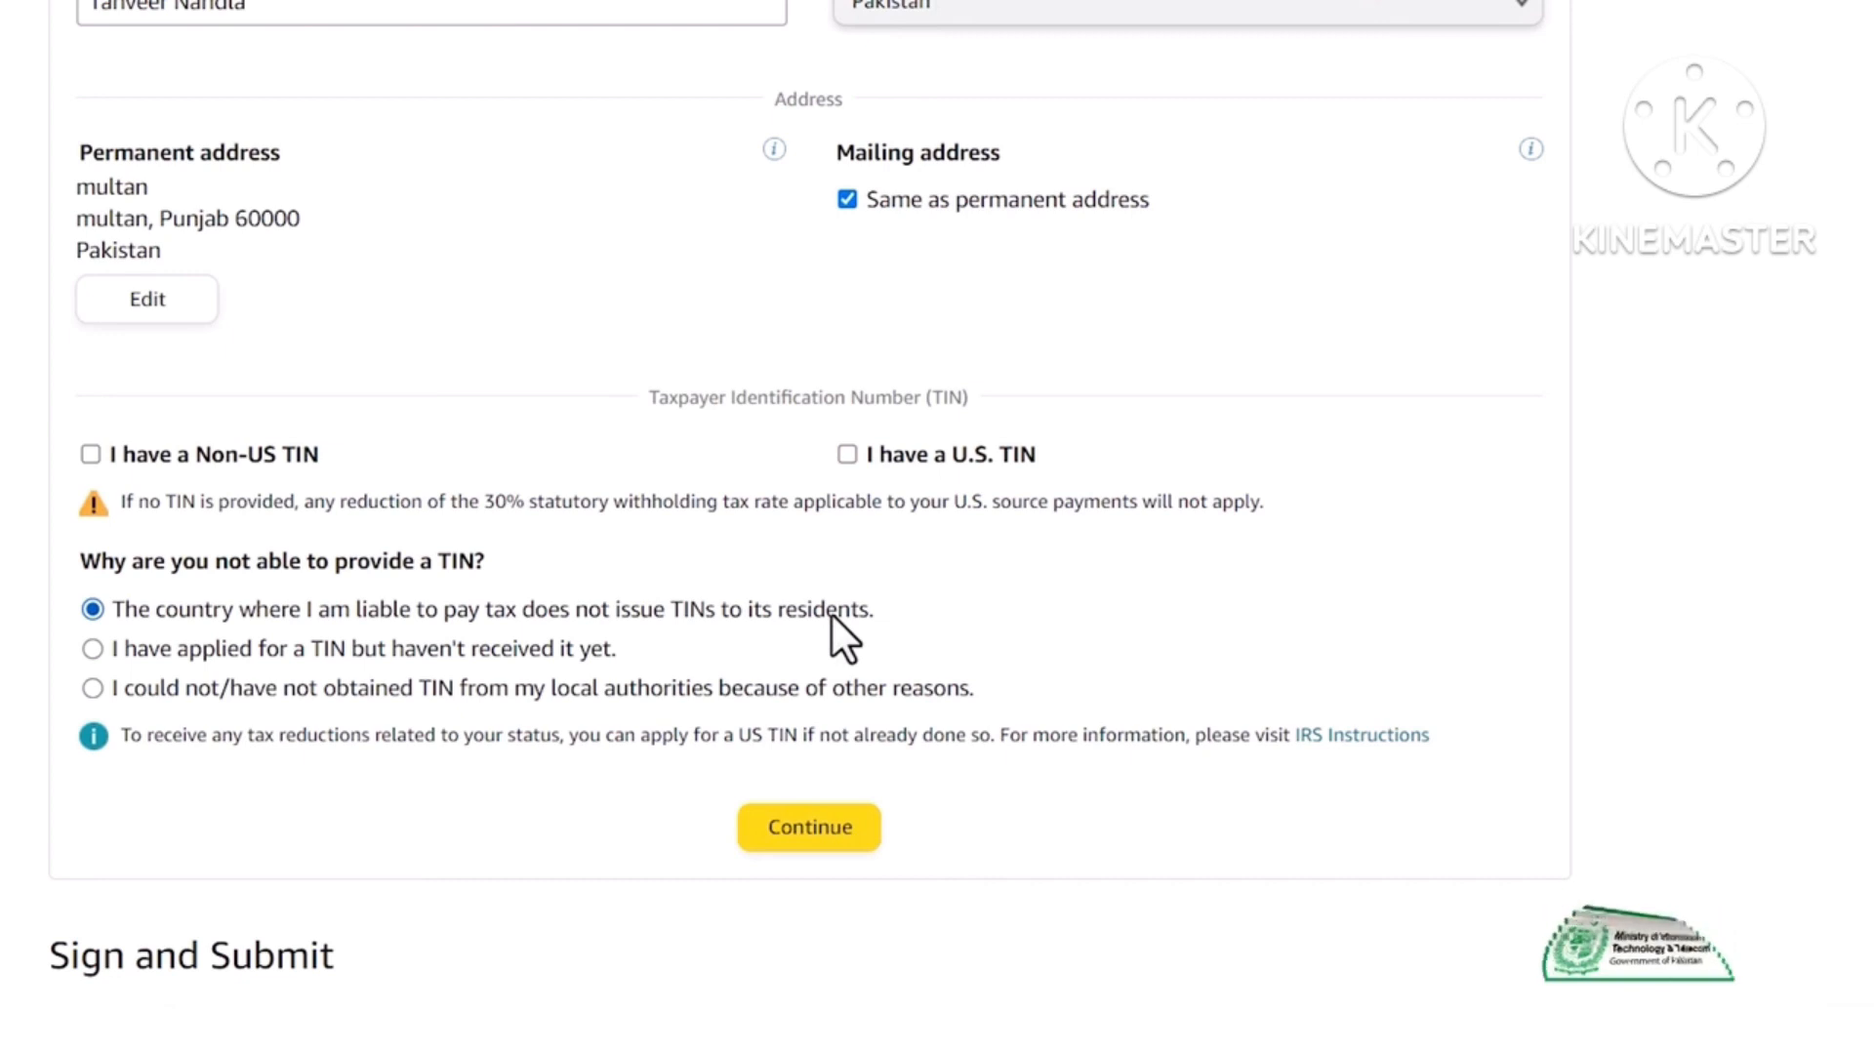
Step: Continue to the income section and mark all services as performed outside the U.S
click(778, 834)
scroll(765, 832, down, 2)
scroll(765, 830, down, 3)
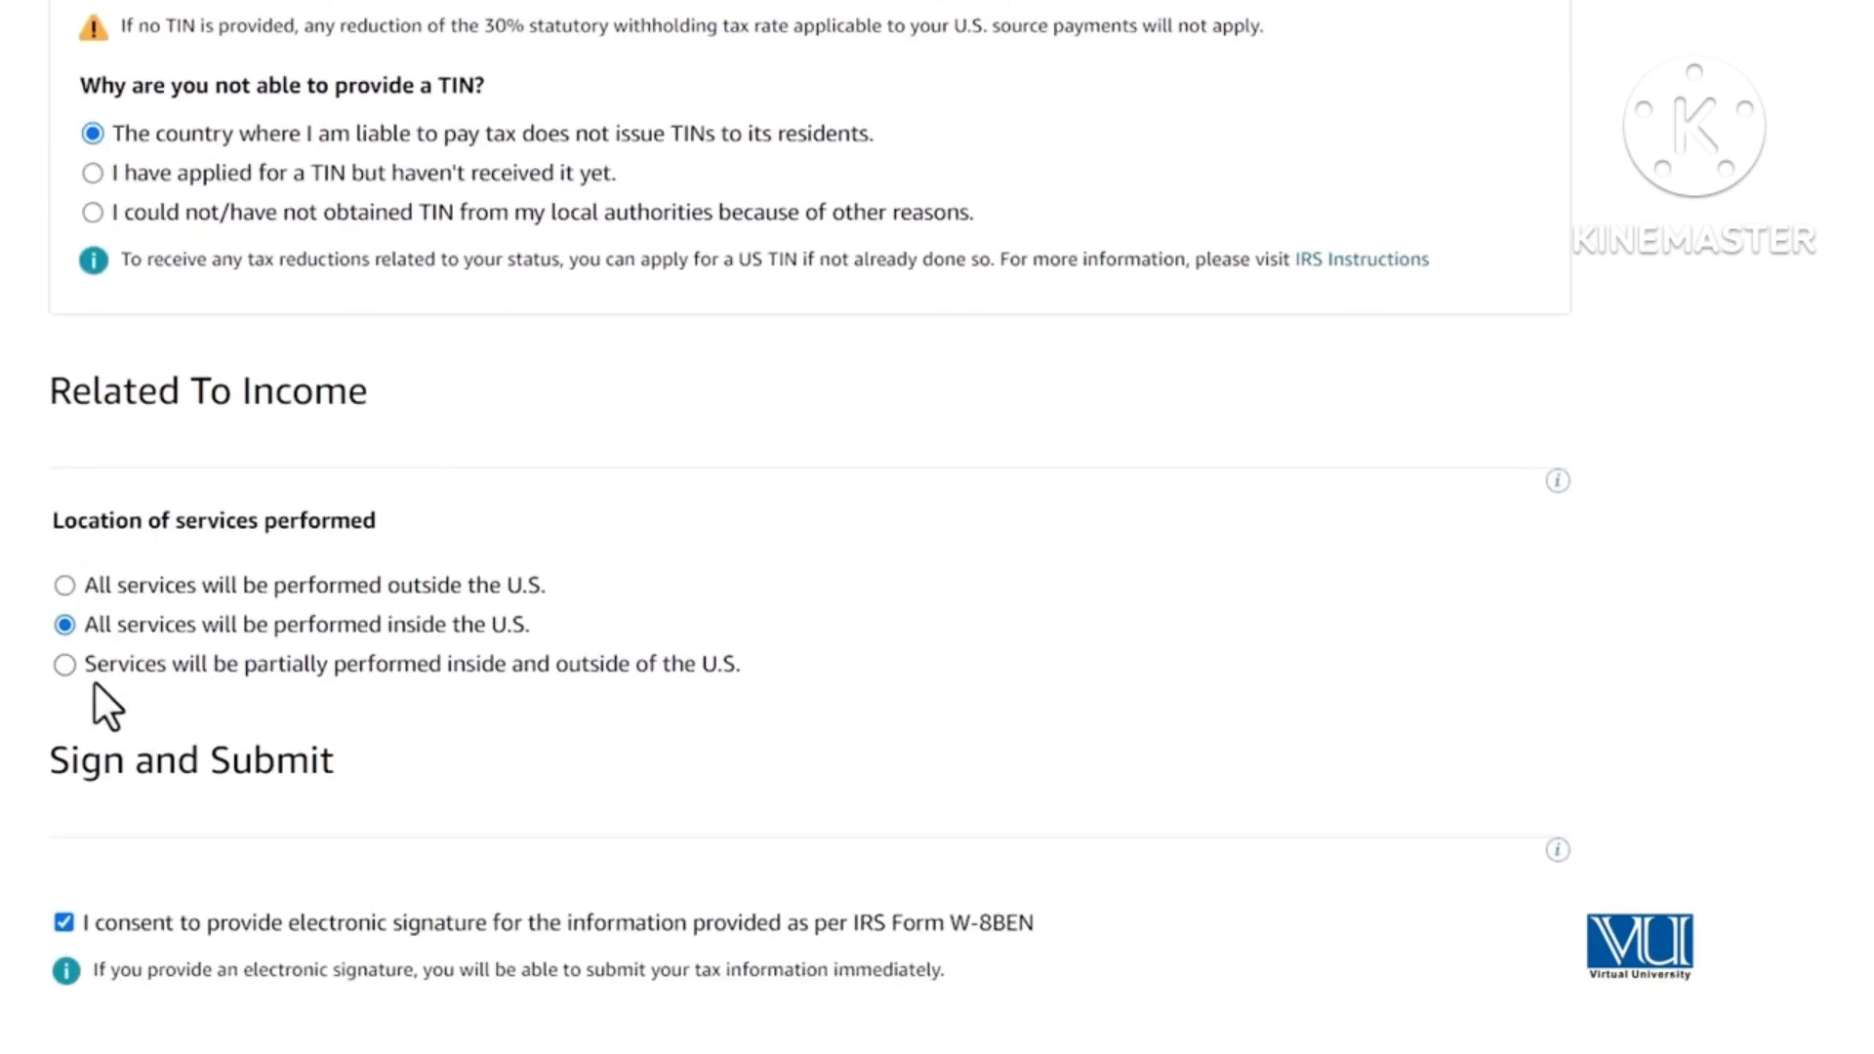
click(244, 584)
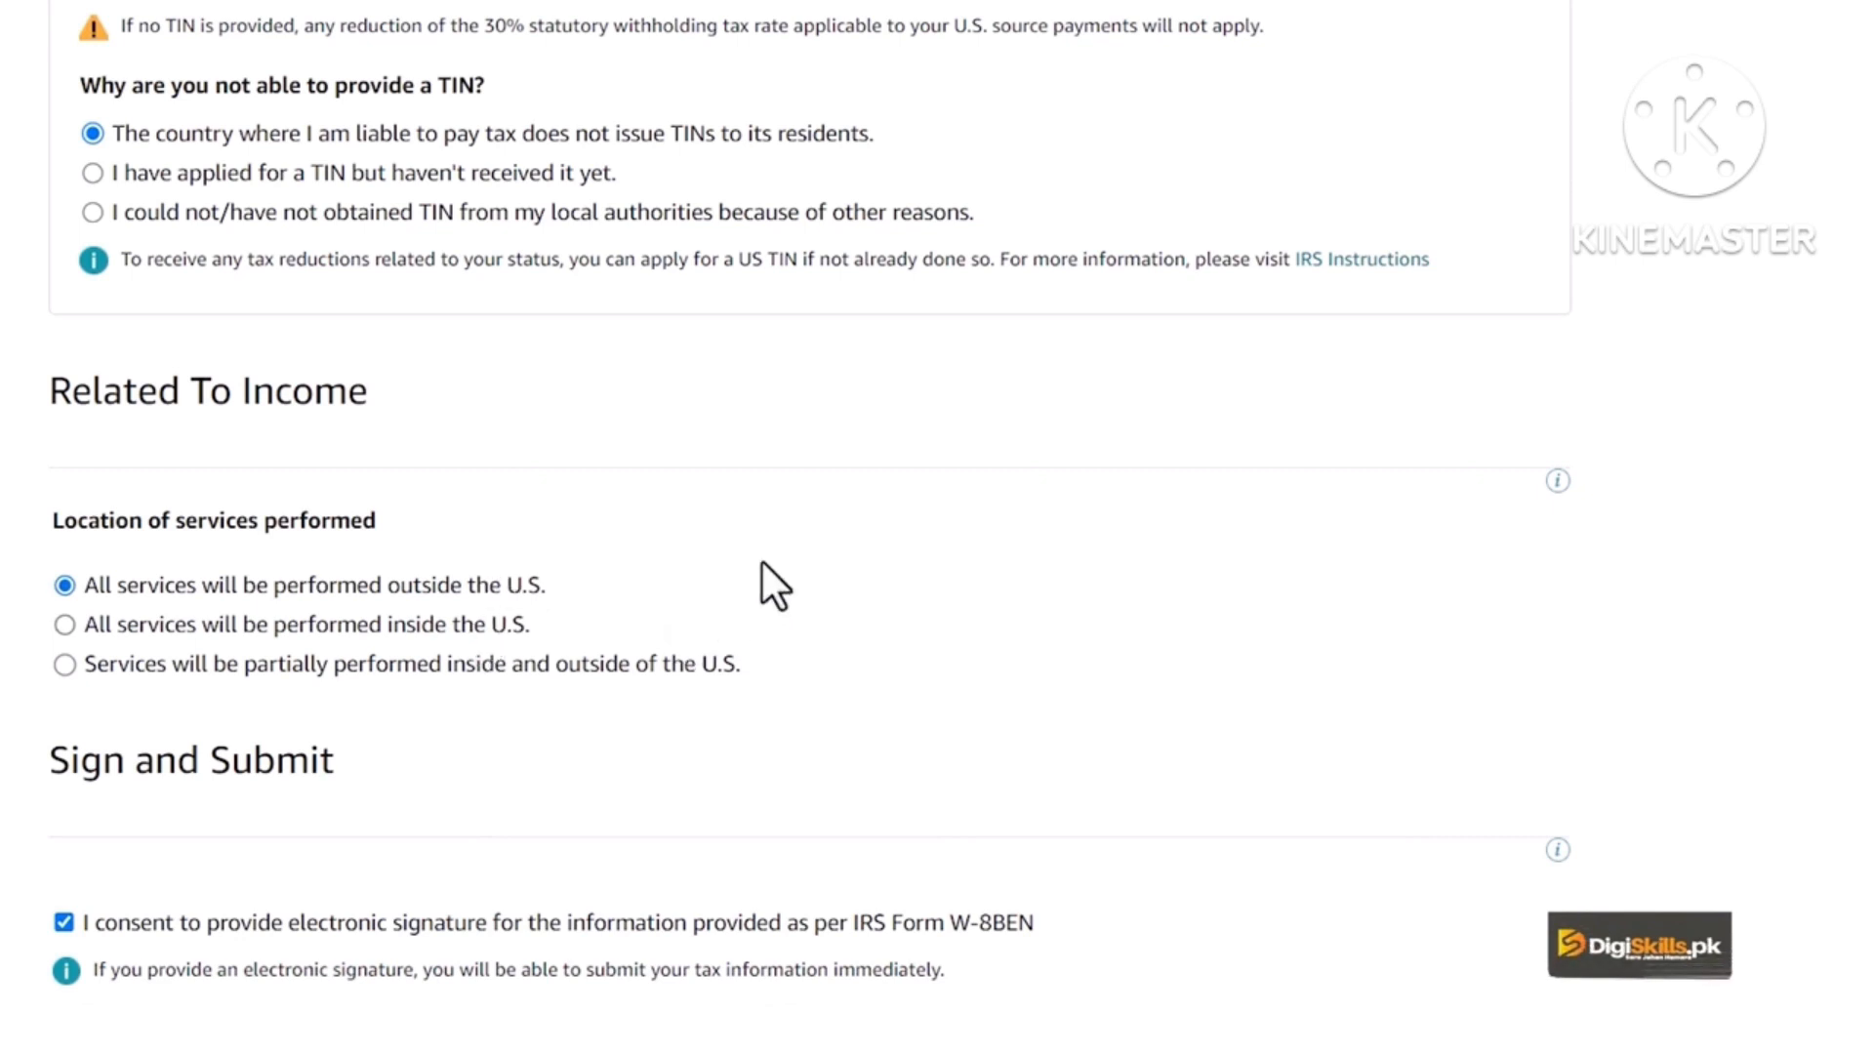
Step: Keep the consent to electronically sign Form W-8BEN ticked
scroll(764, 576, down, 5)
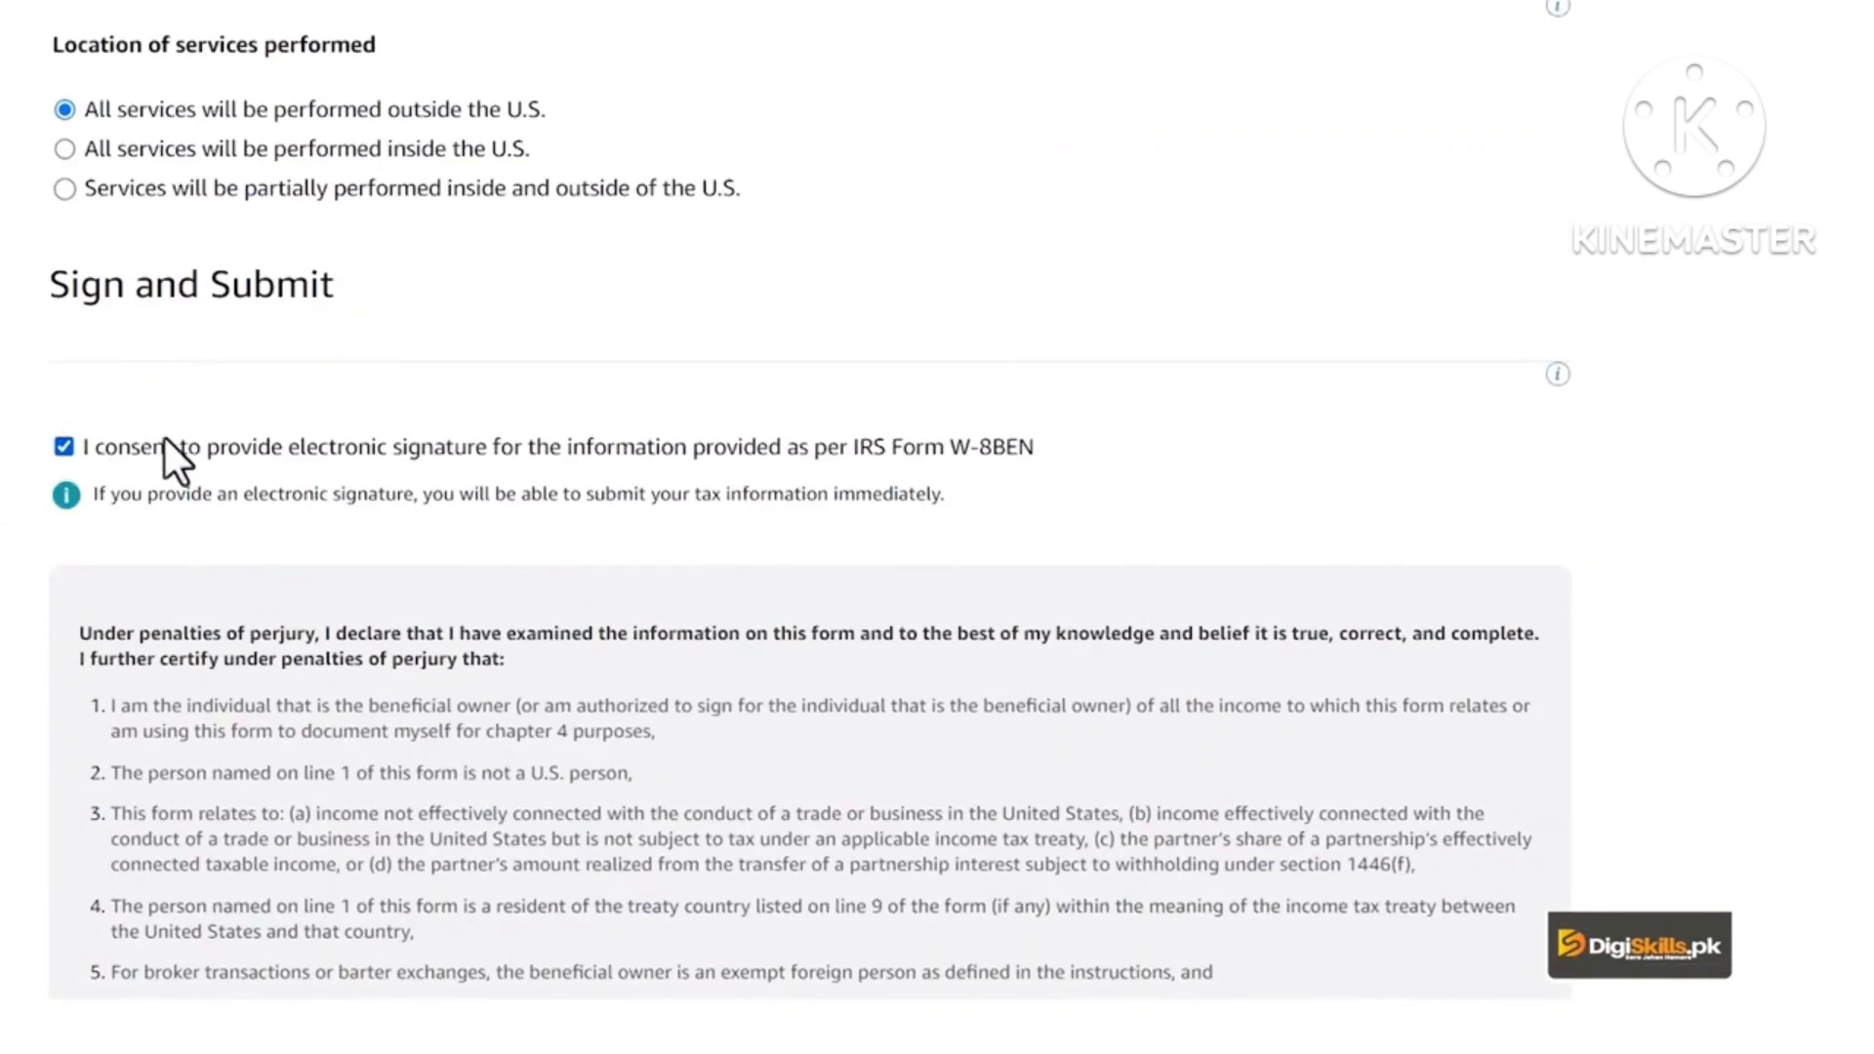
click(69, 455)
click(63, 515)
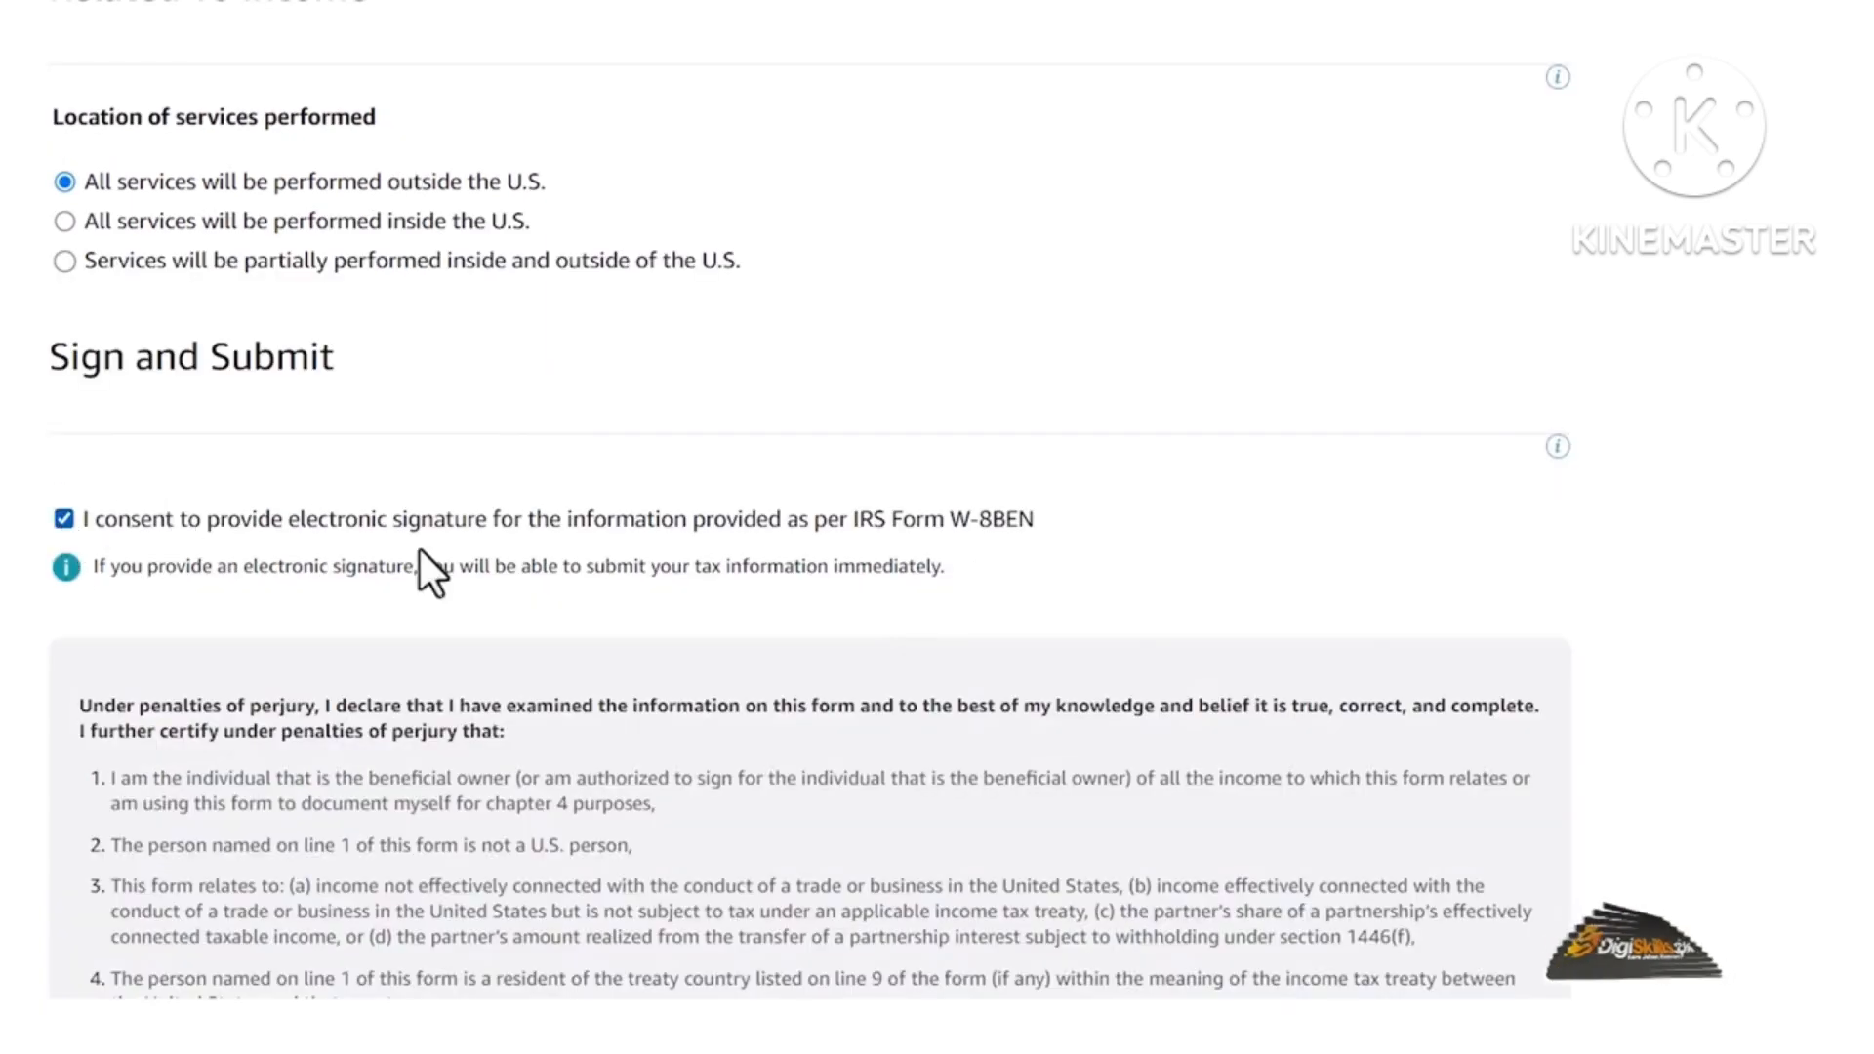
scroll(429, 556, down, 7)
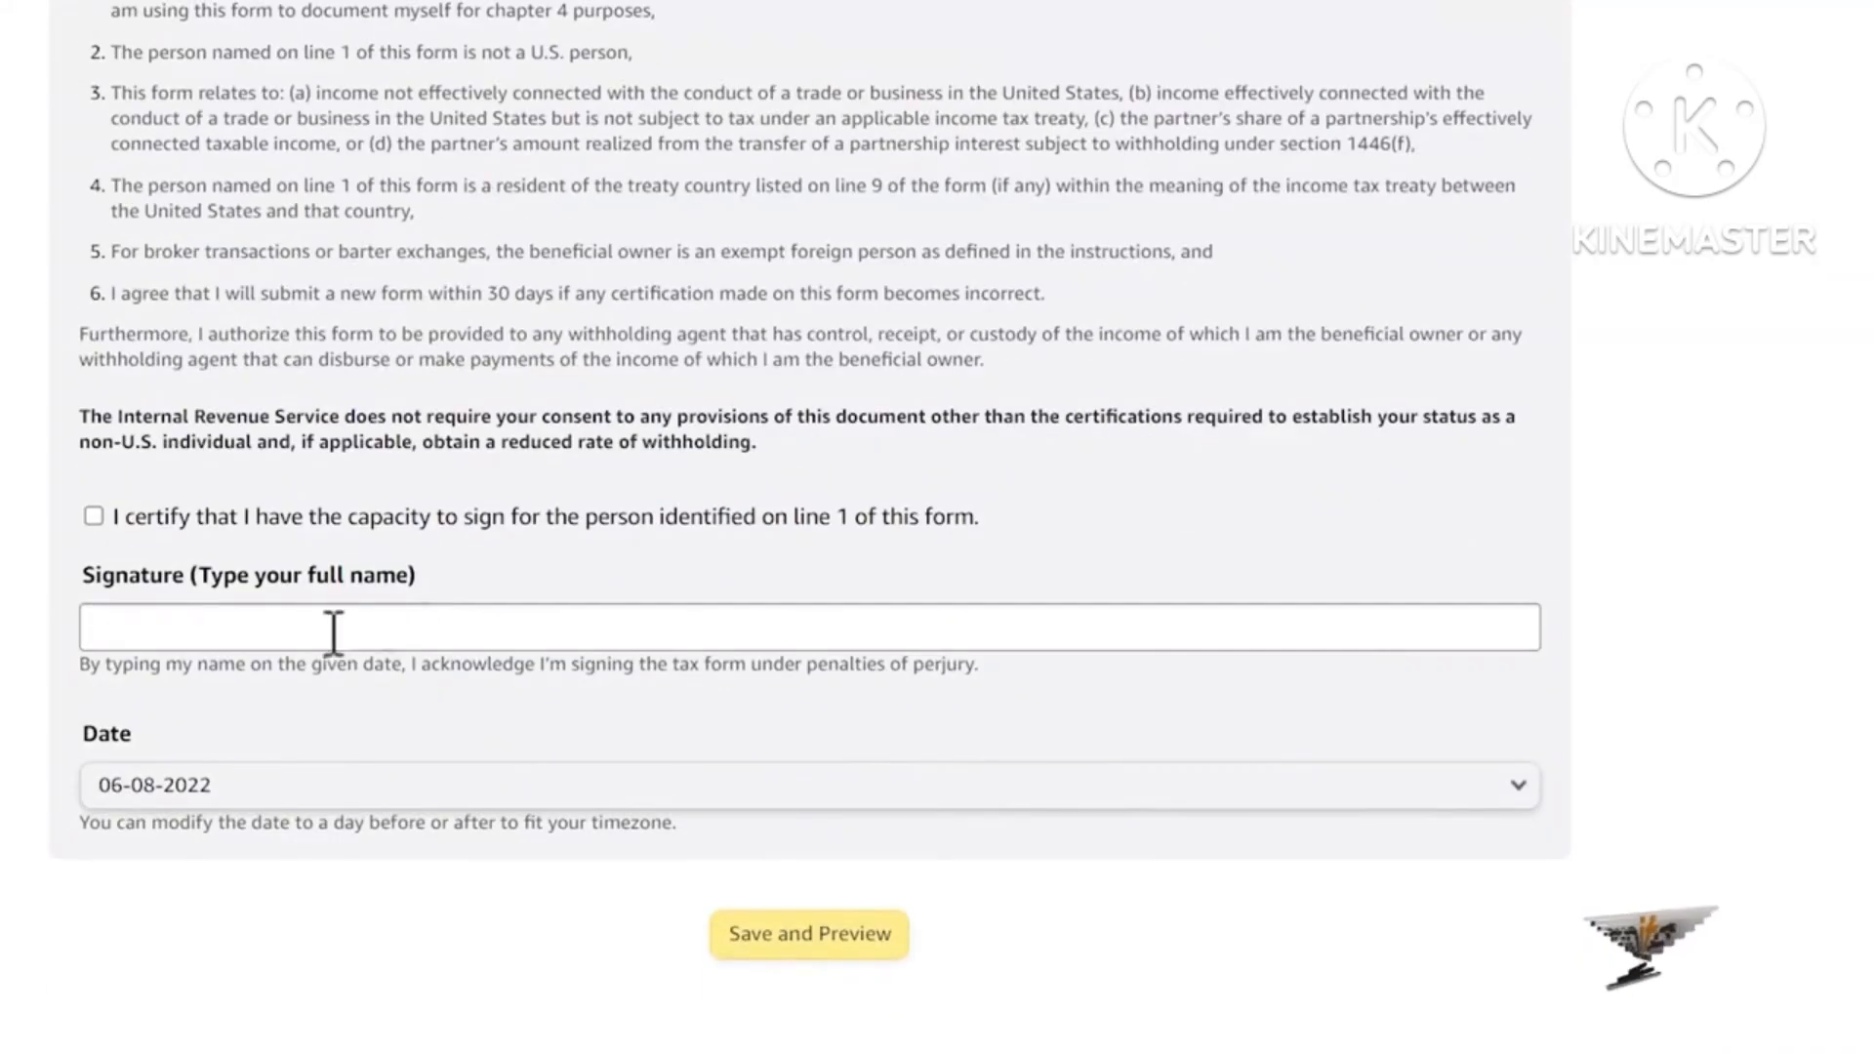
Step: Certify capacity to sign for the line 1 person and enter the full name as signature
click(331, 519)
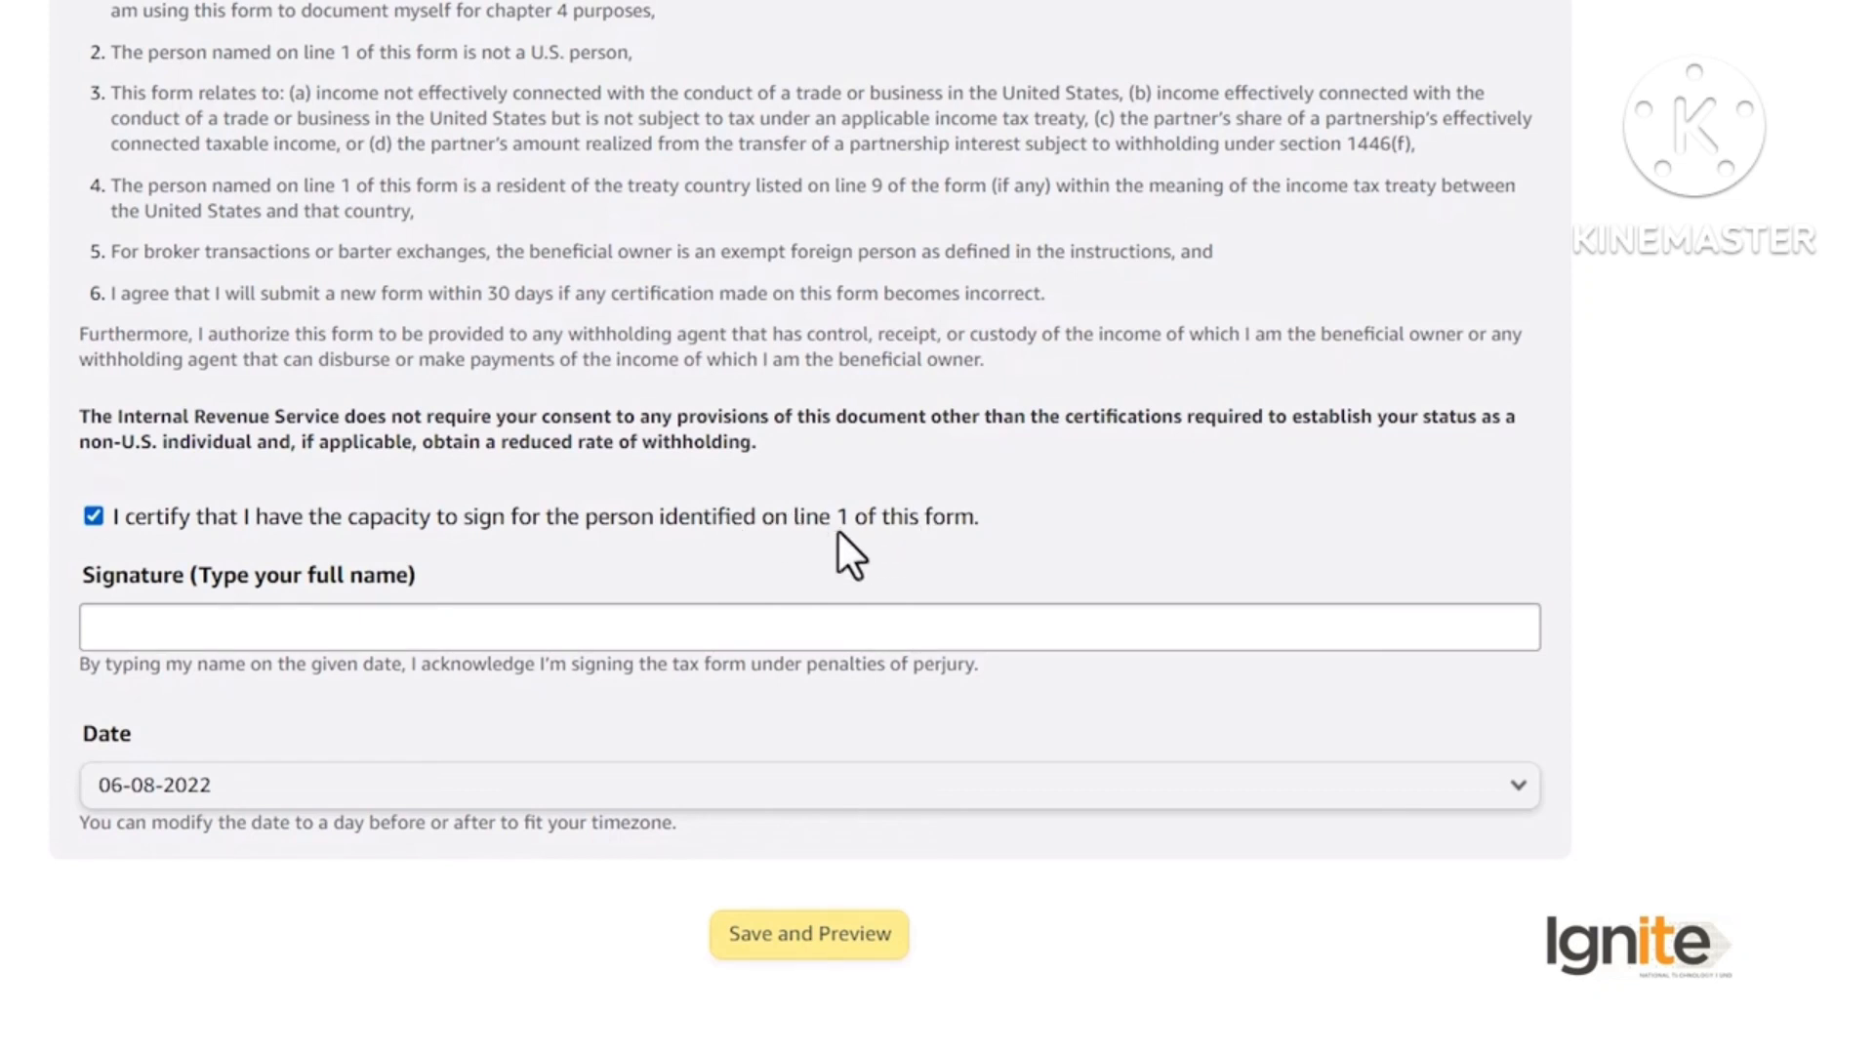
click(398, 625)
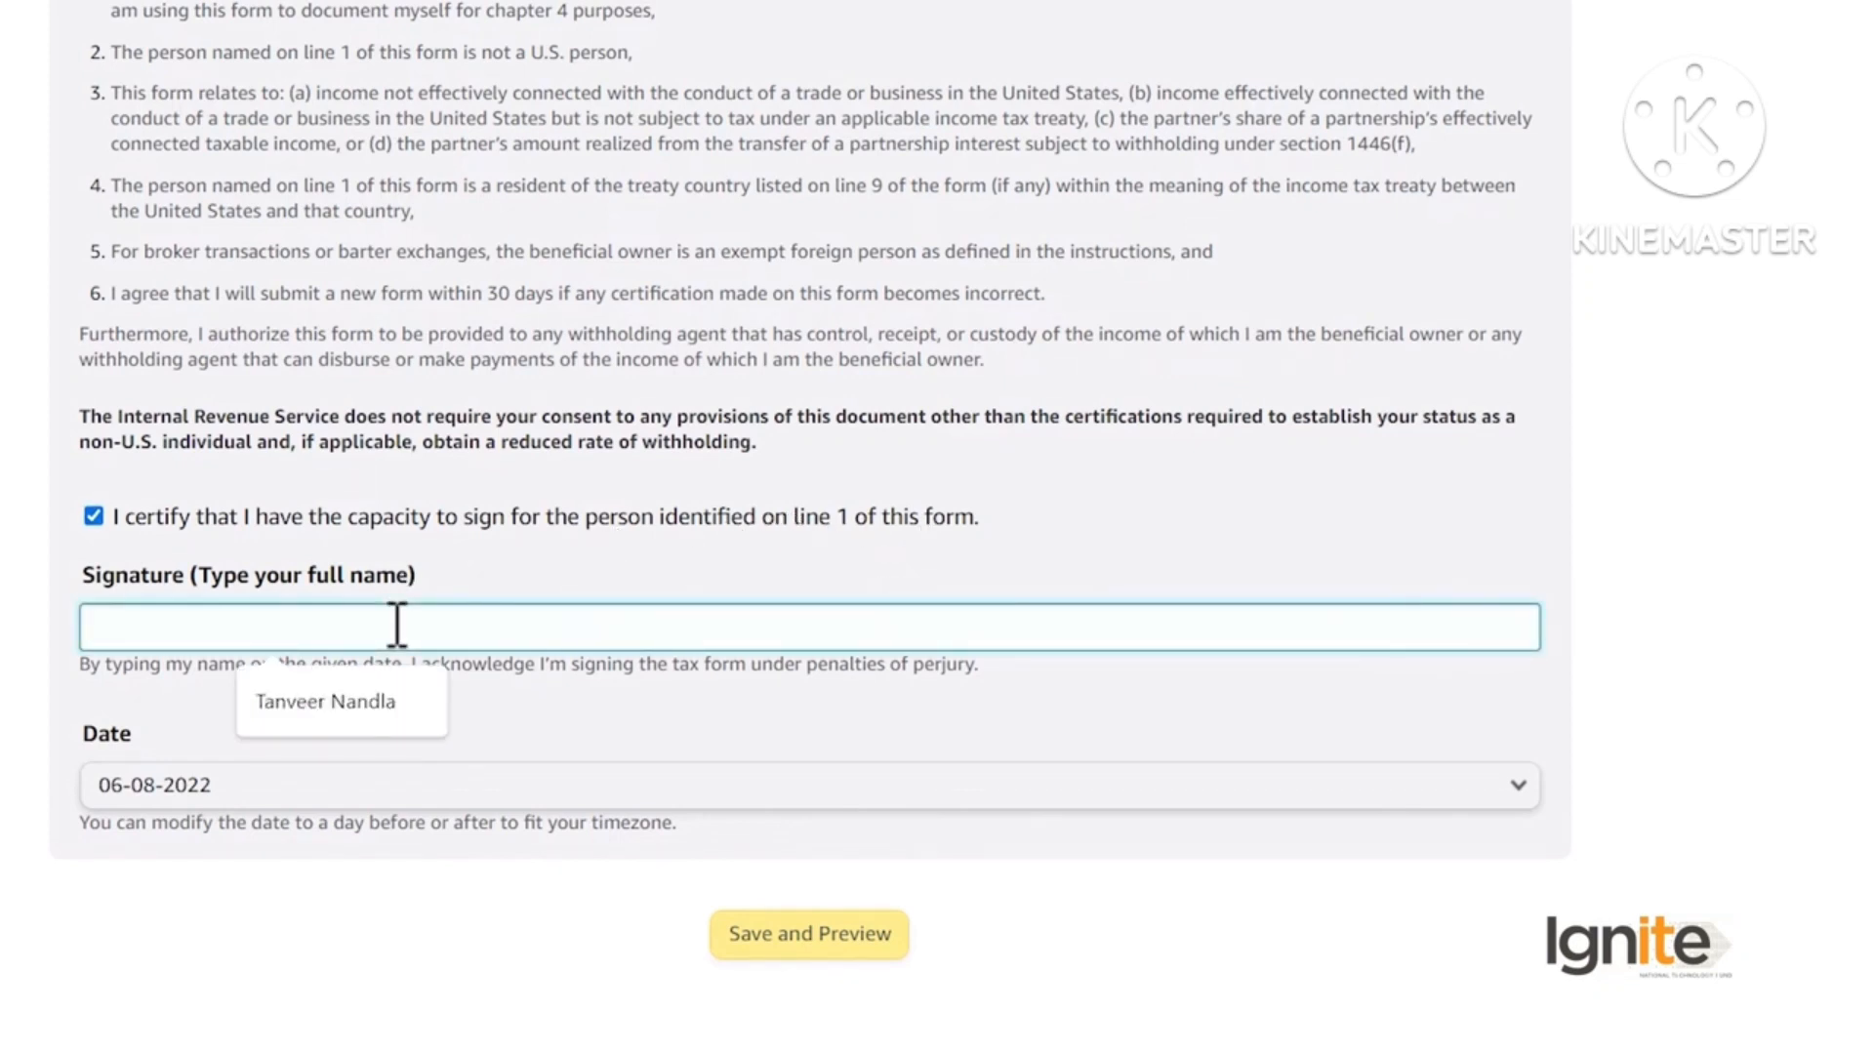
text(Tanveer Nandla)
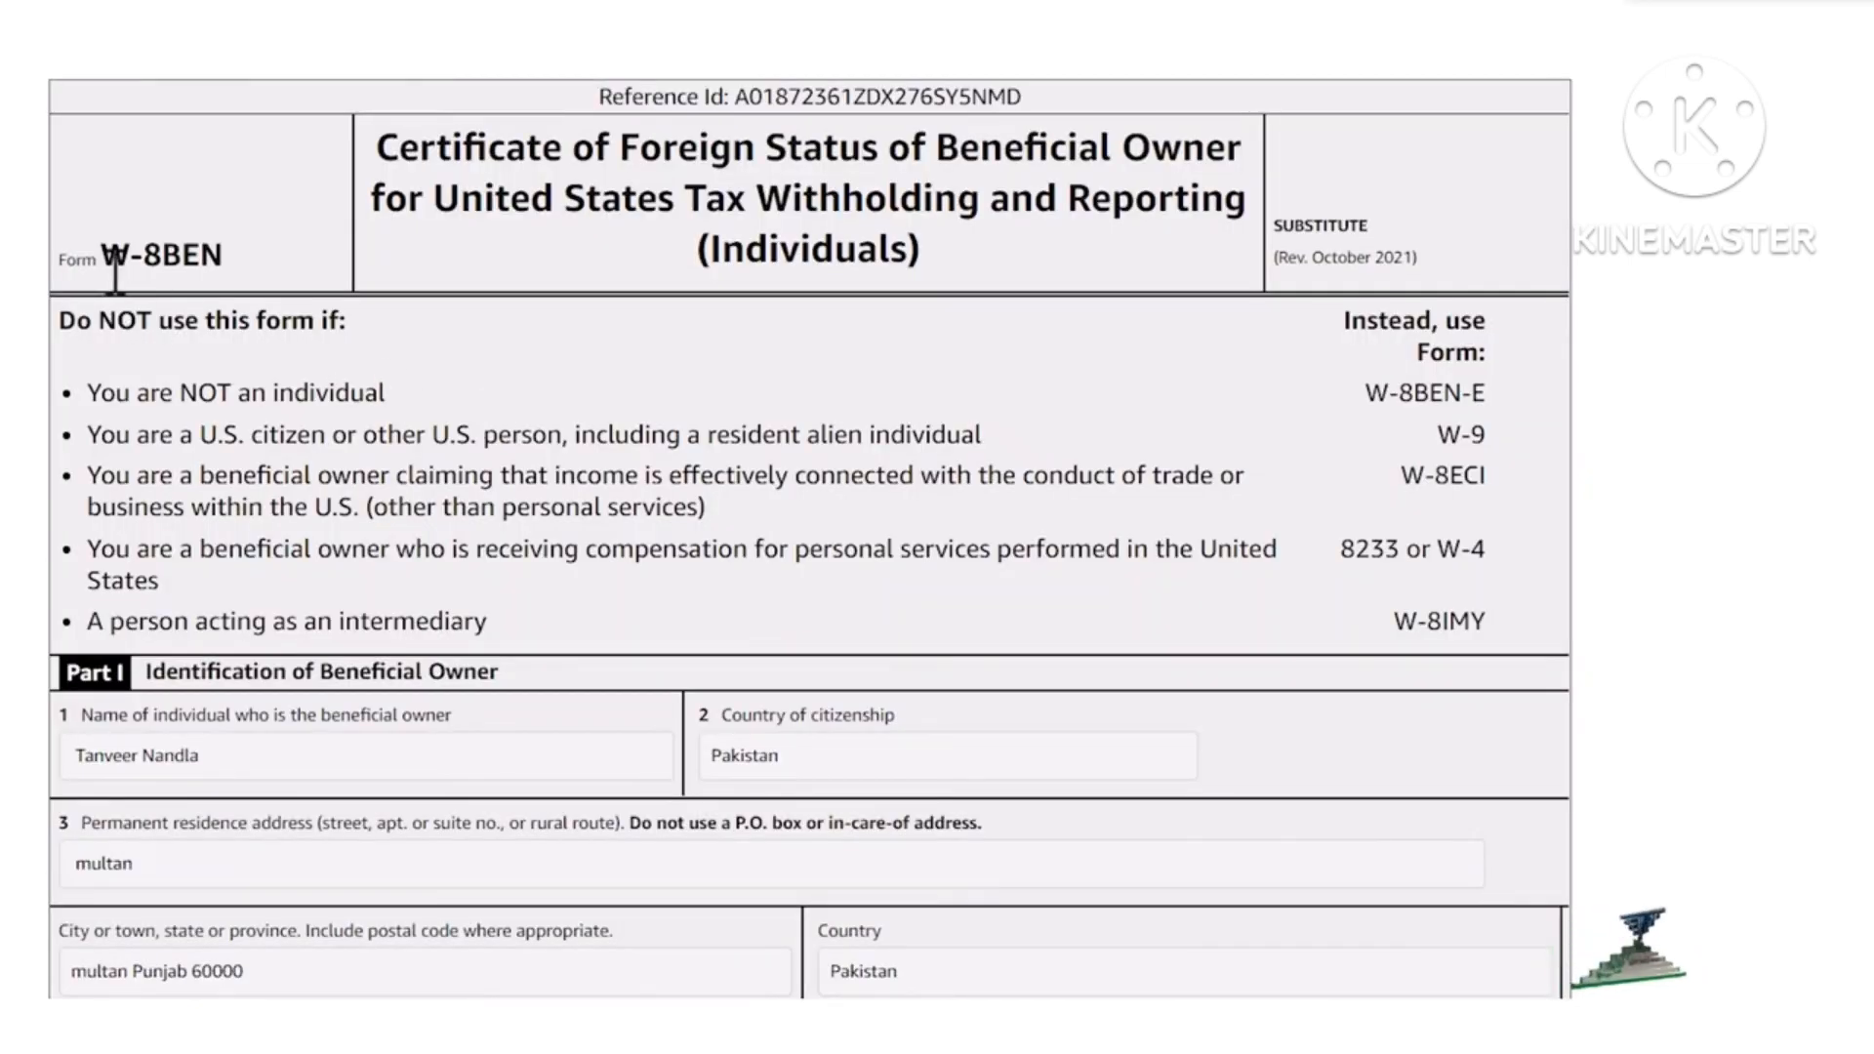
Step: Scroll through the W-8BEN preview and submit the form
scroll(674, 512, down, 8)
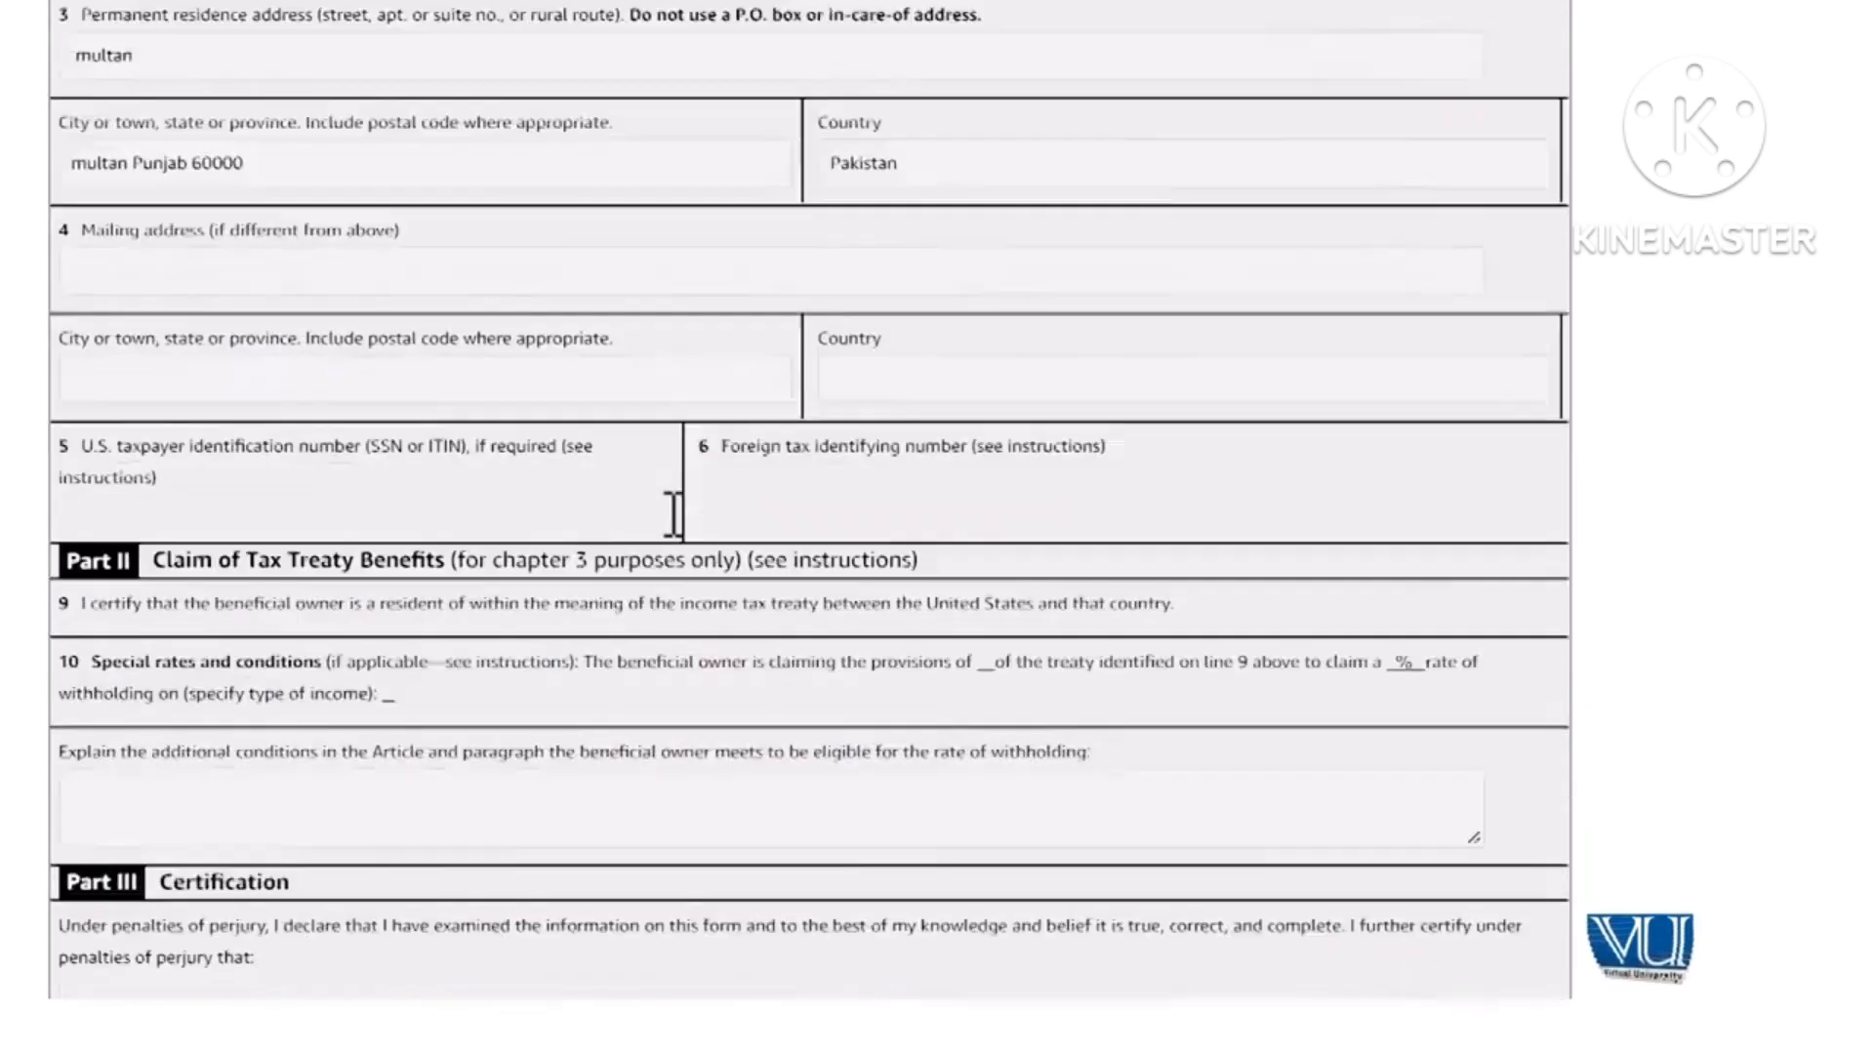
scroll(673, 512, down, 2)
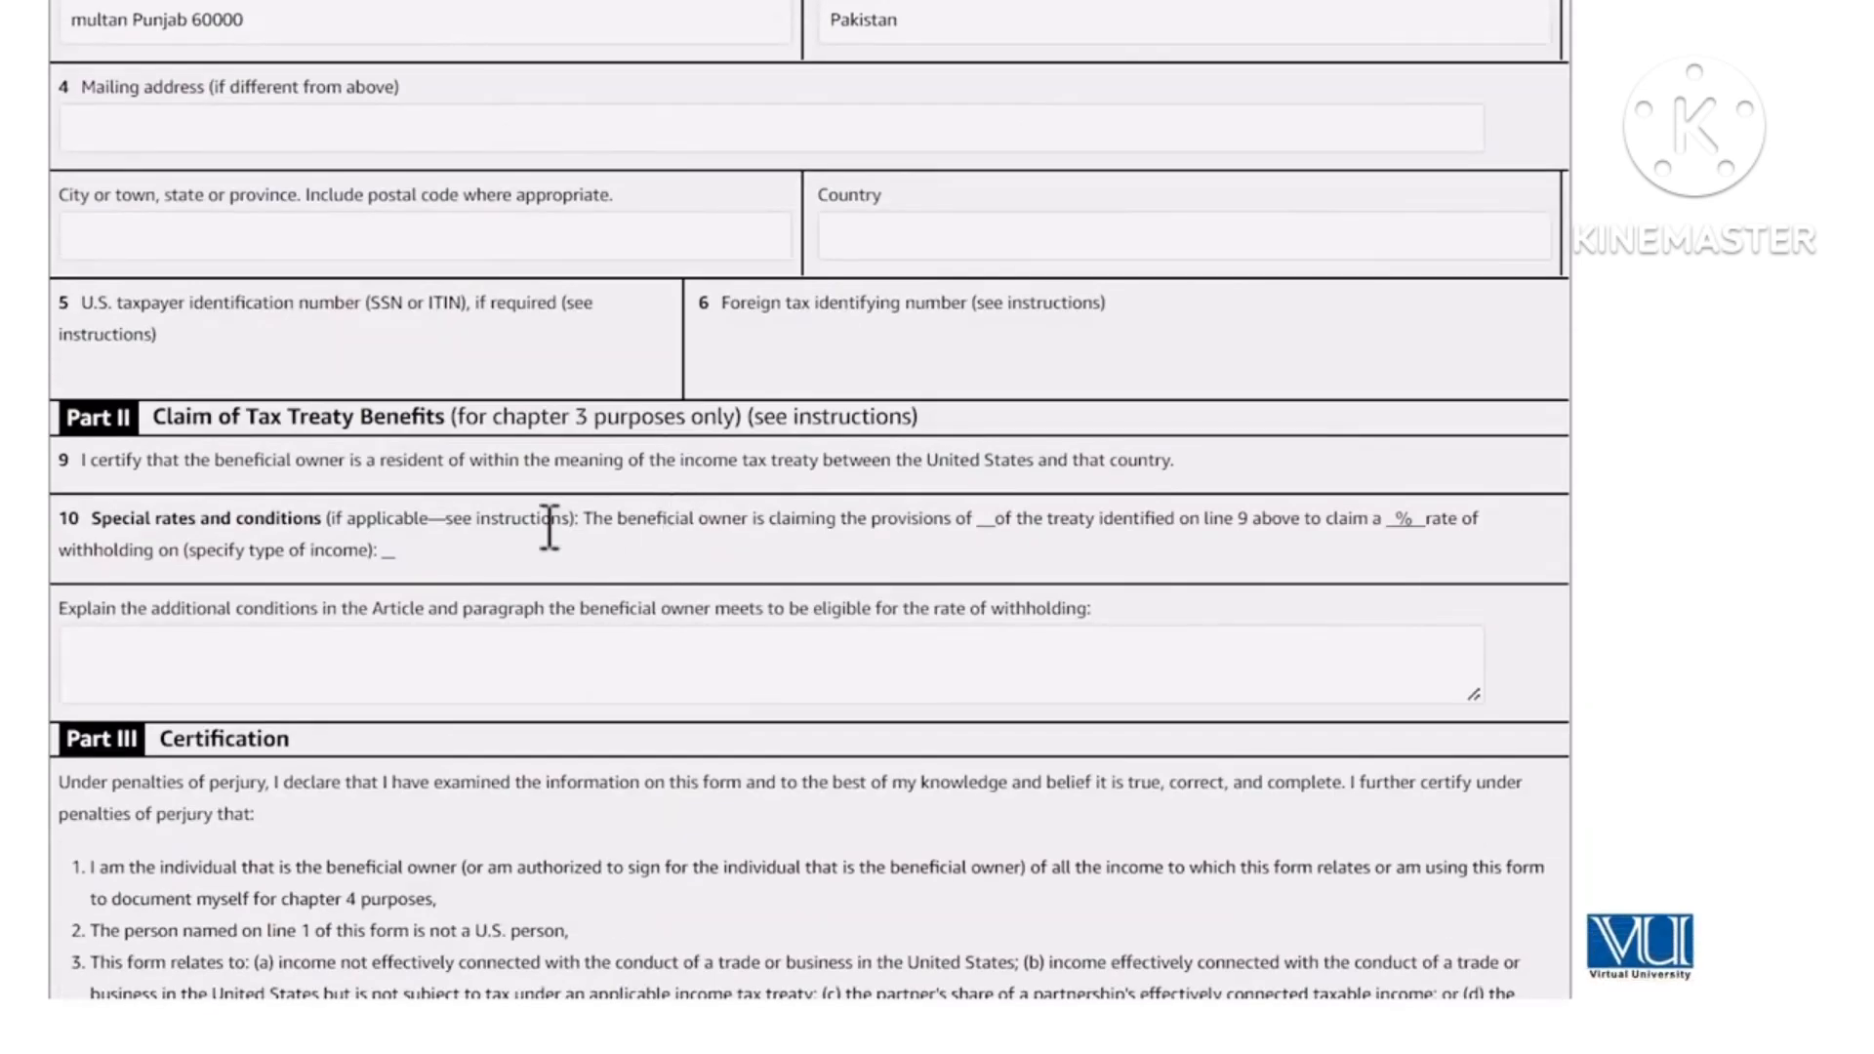
scroll(549, 527, down, 10)
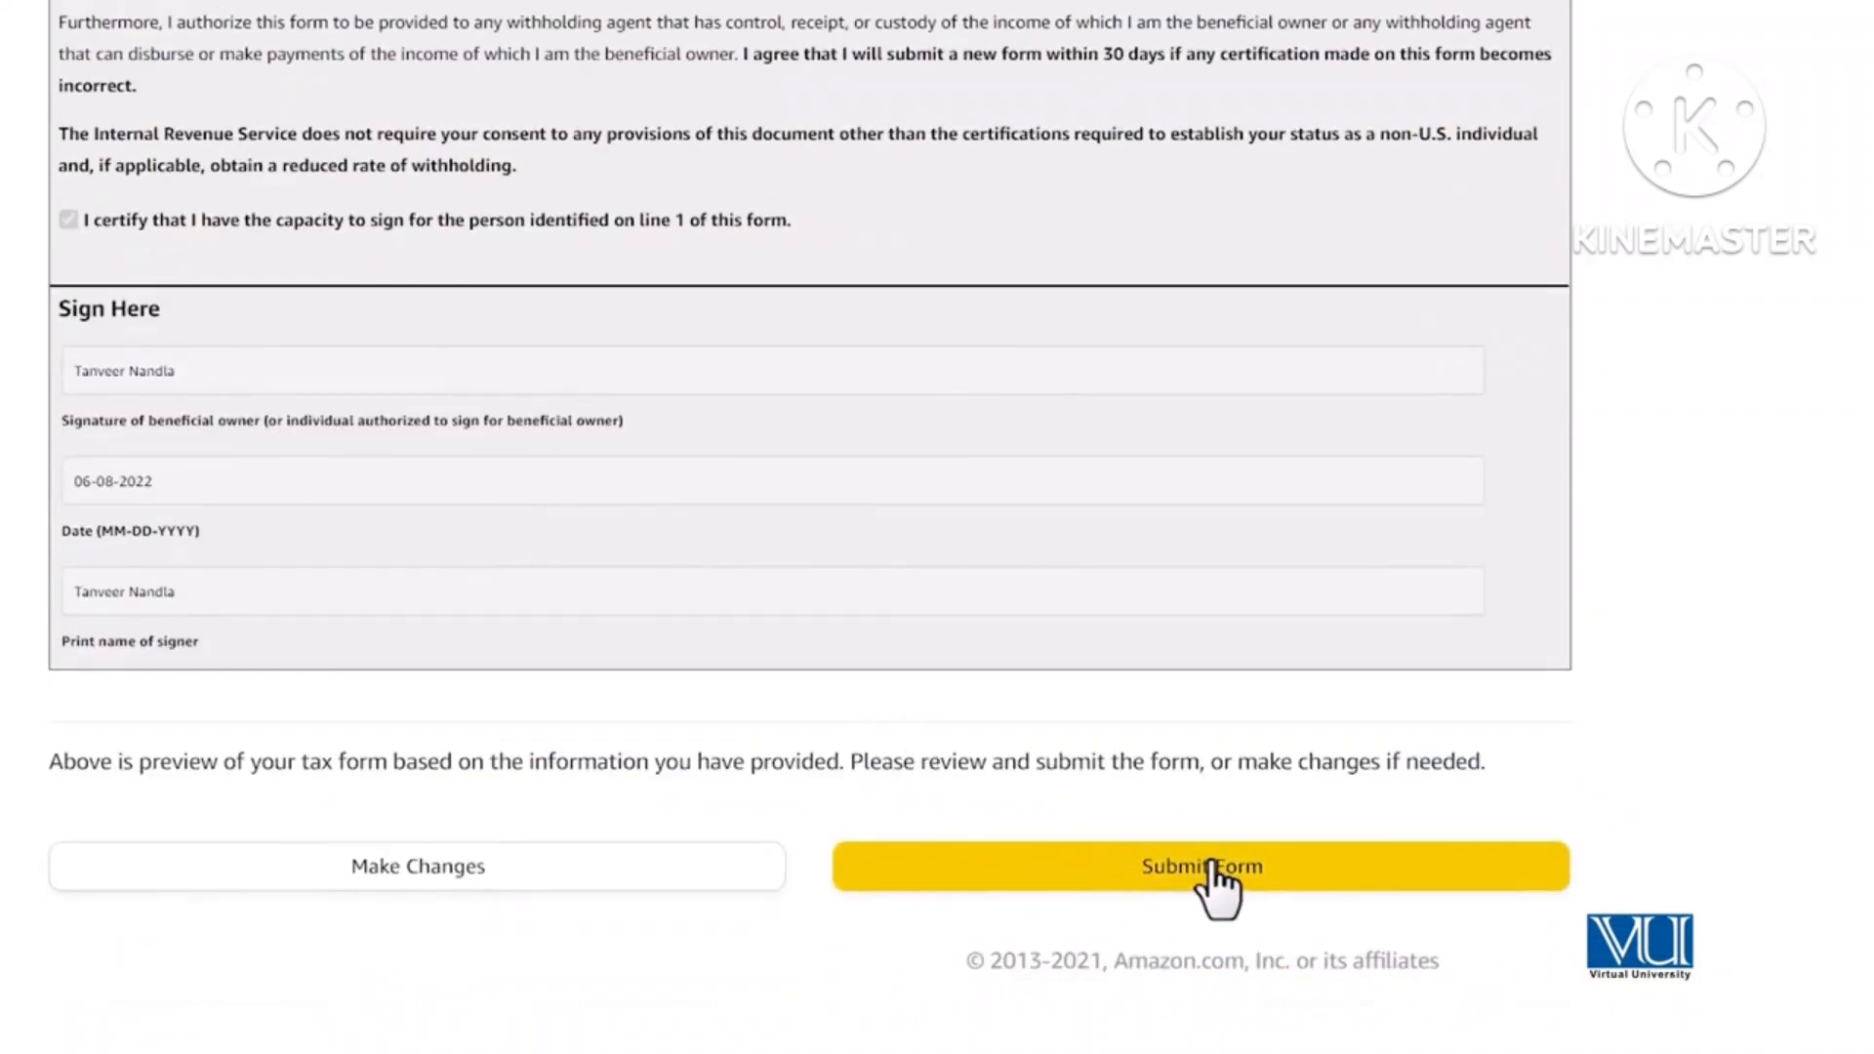
click(1212, 869)
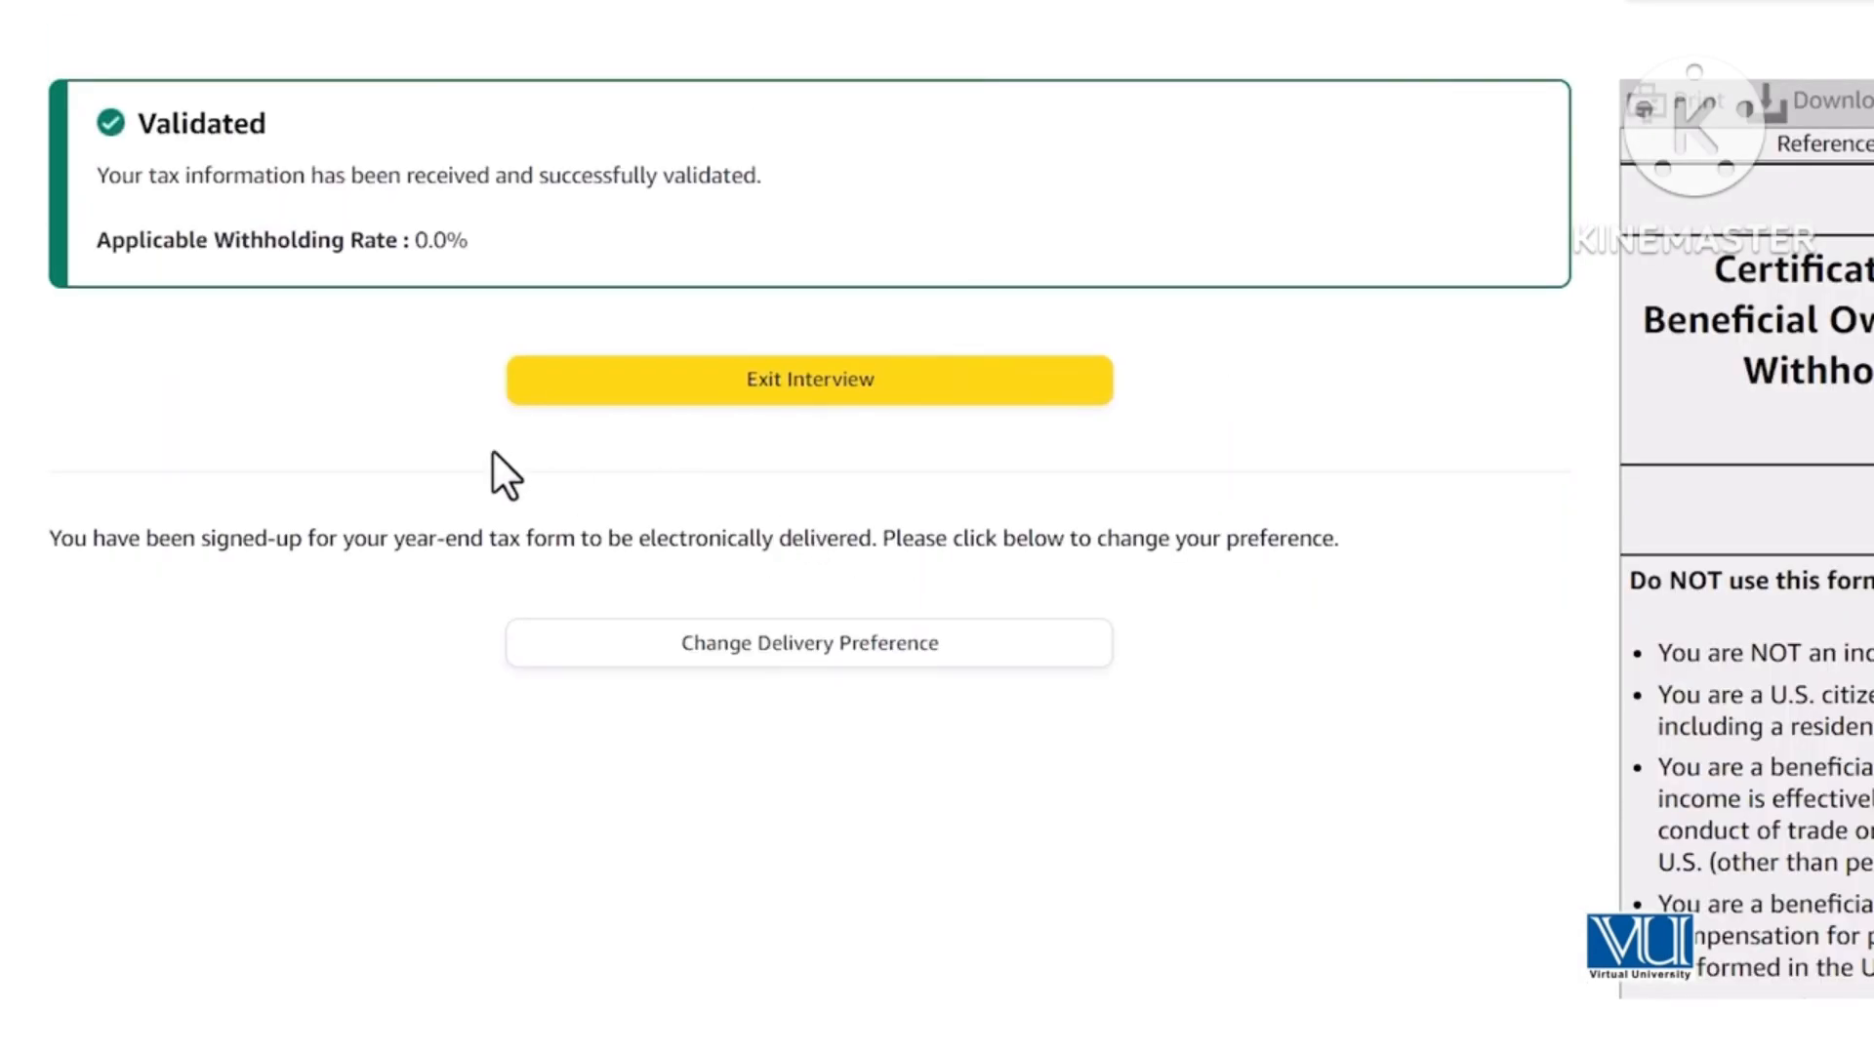
Step: Review the 0.0% withholding rate confirmation and exit the tax interview
drag(124, 240, 297, 241)
click(477, 234)
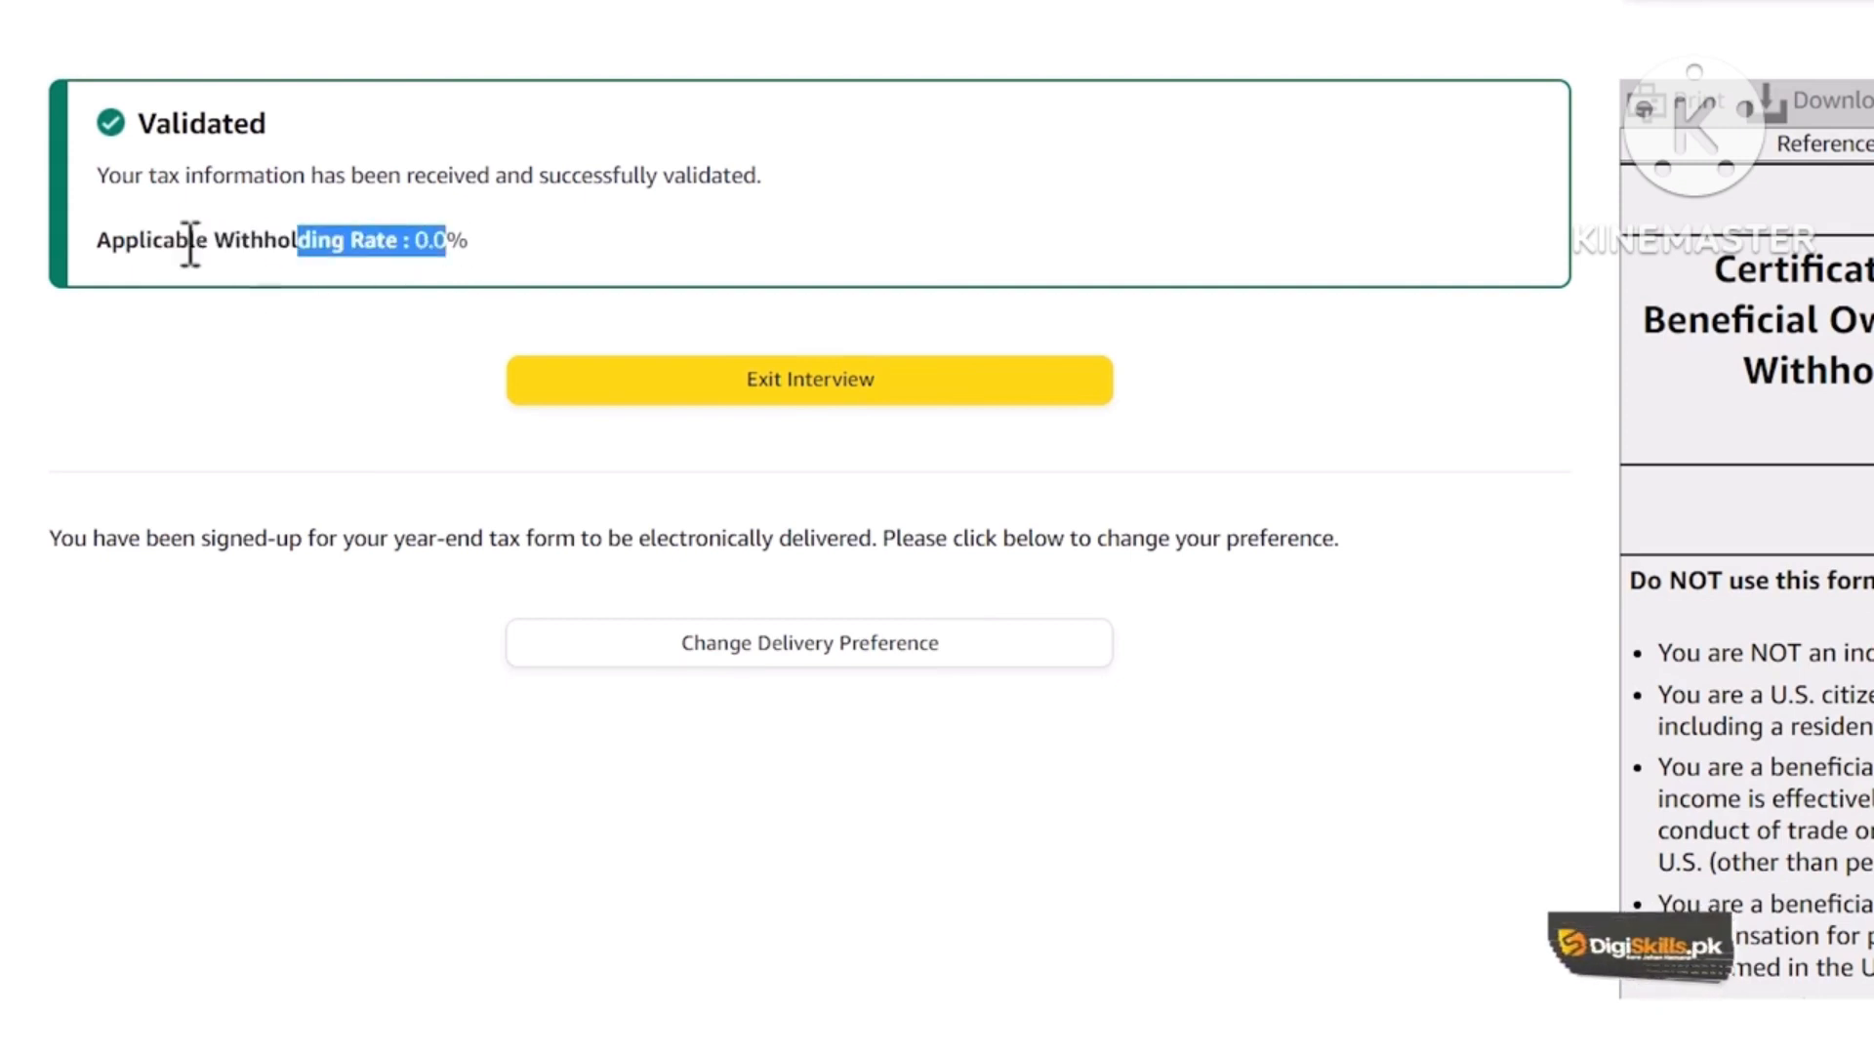
click(158, 239)
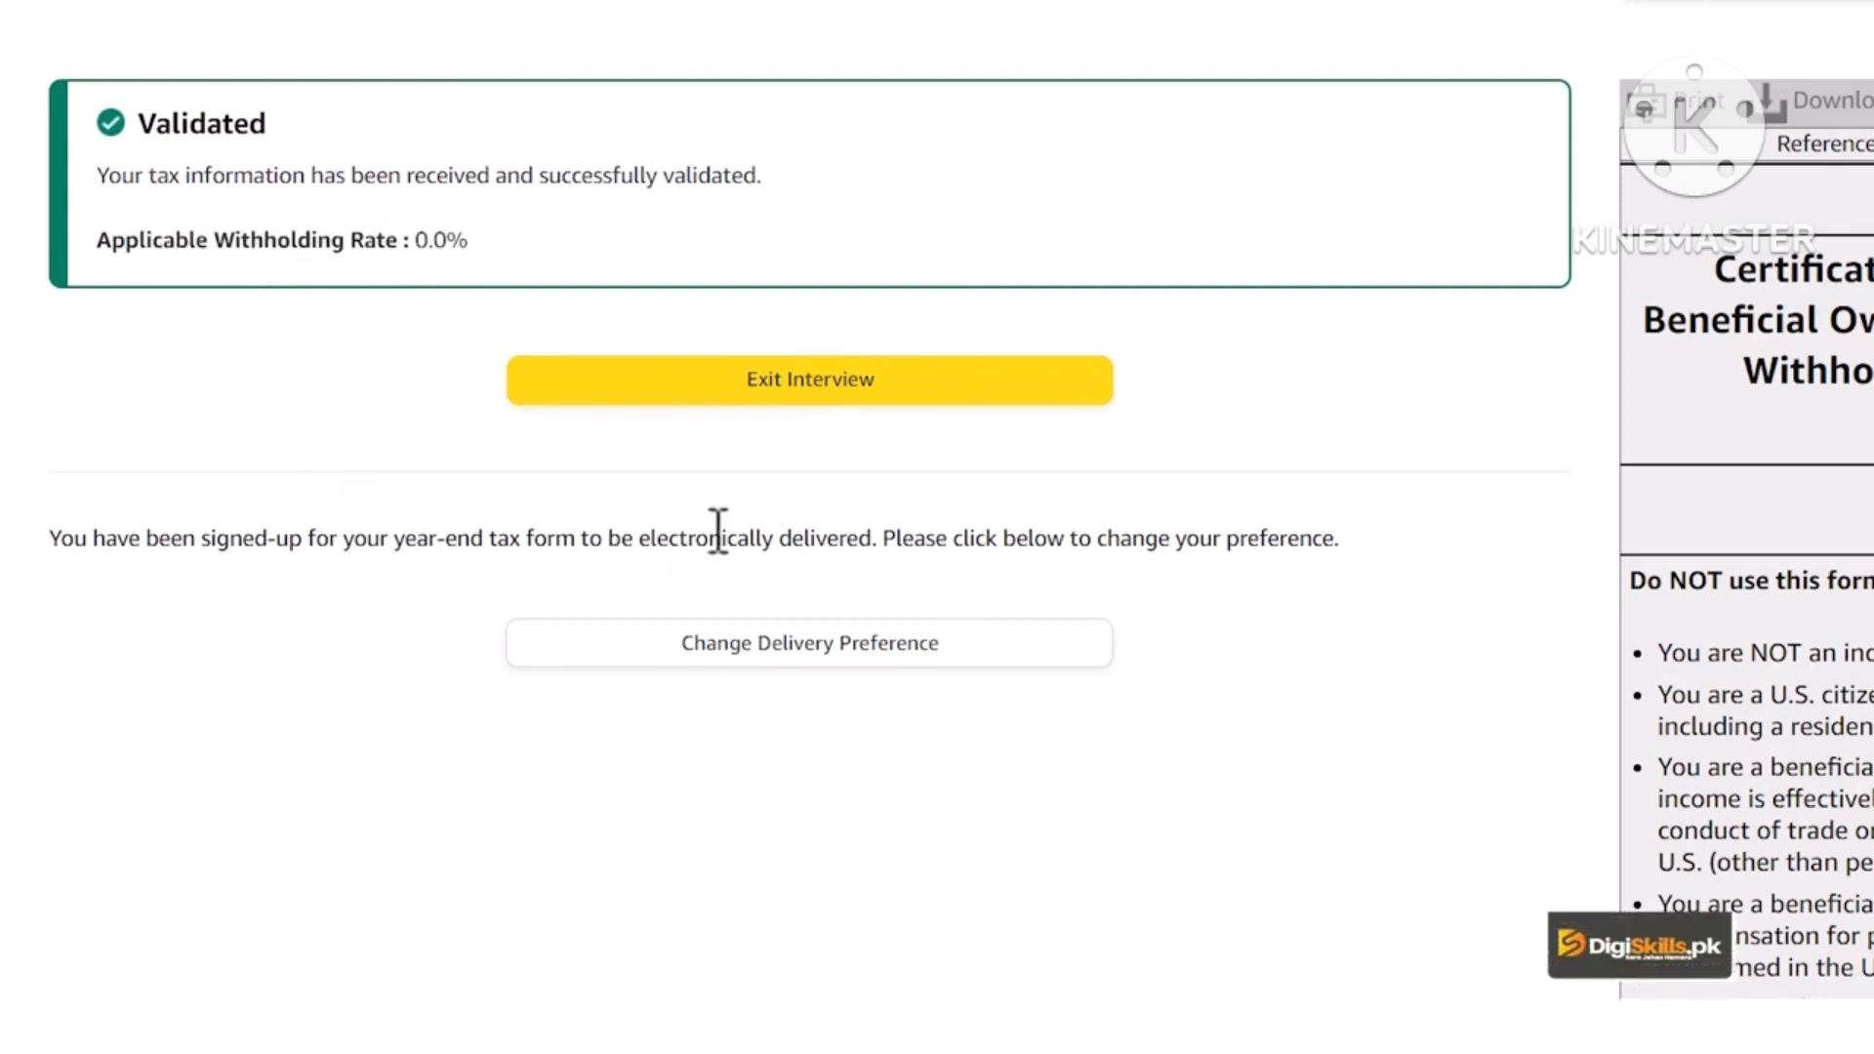
click(793, 384)
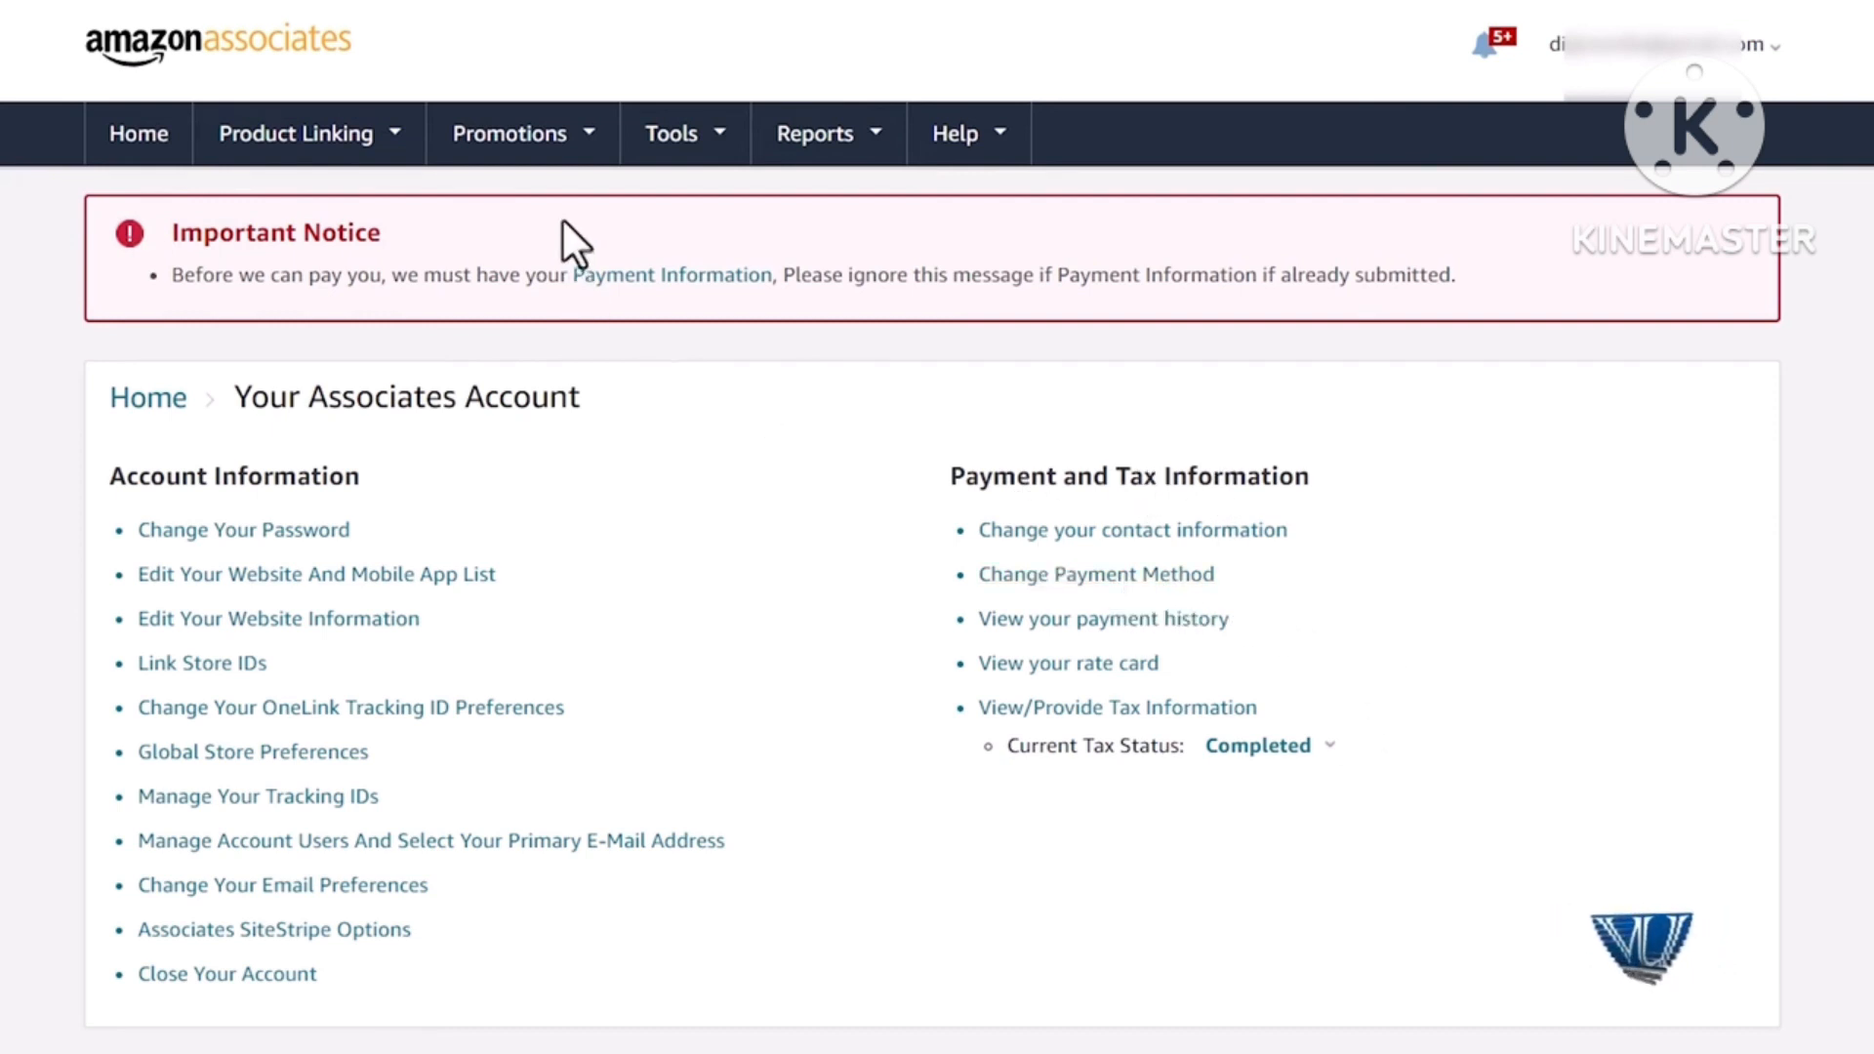
Step: Choose Change Payment Method and sign in again with the account password
click(1087, 583)
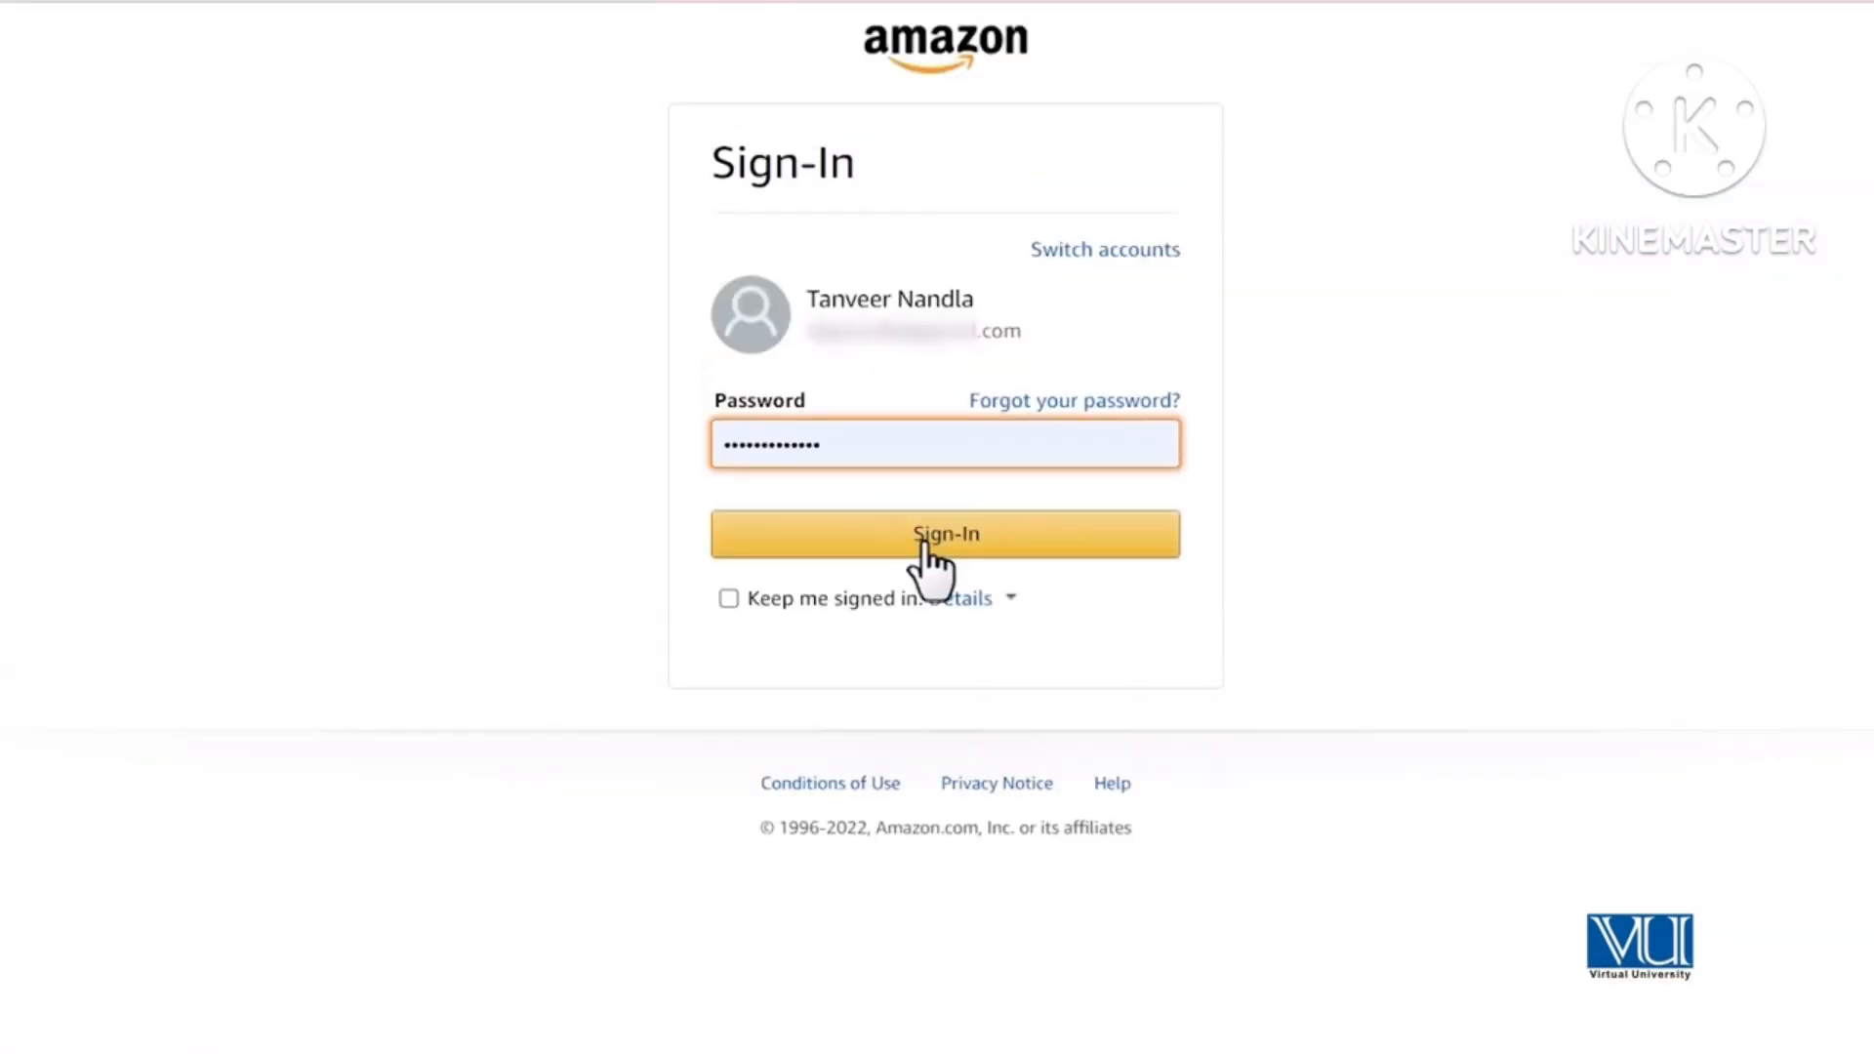
click(929, 532)
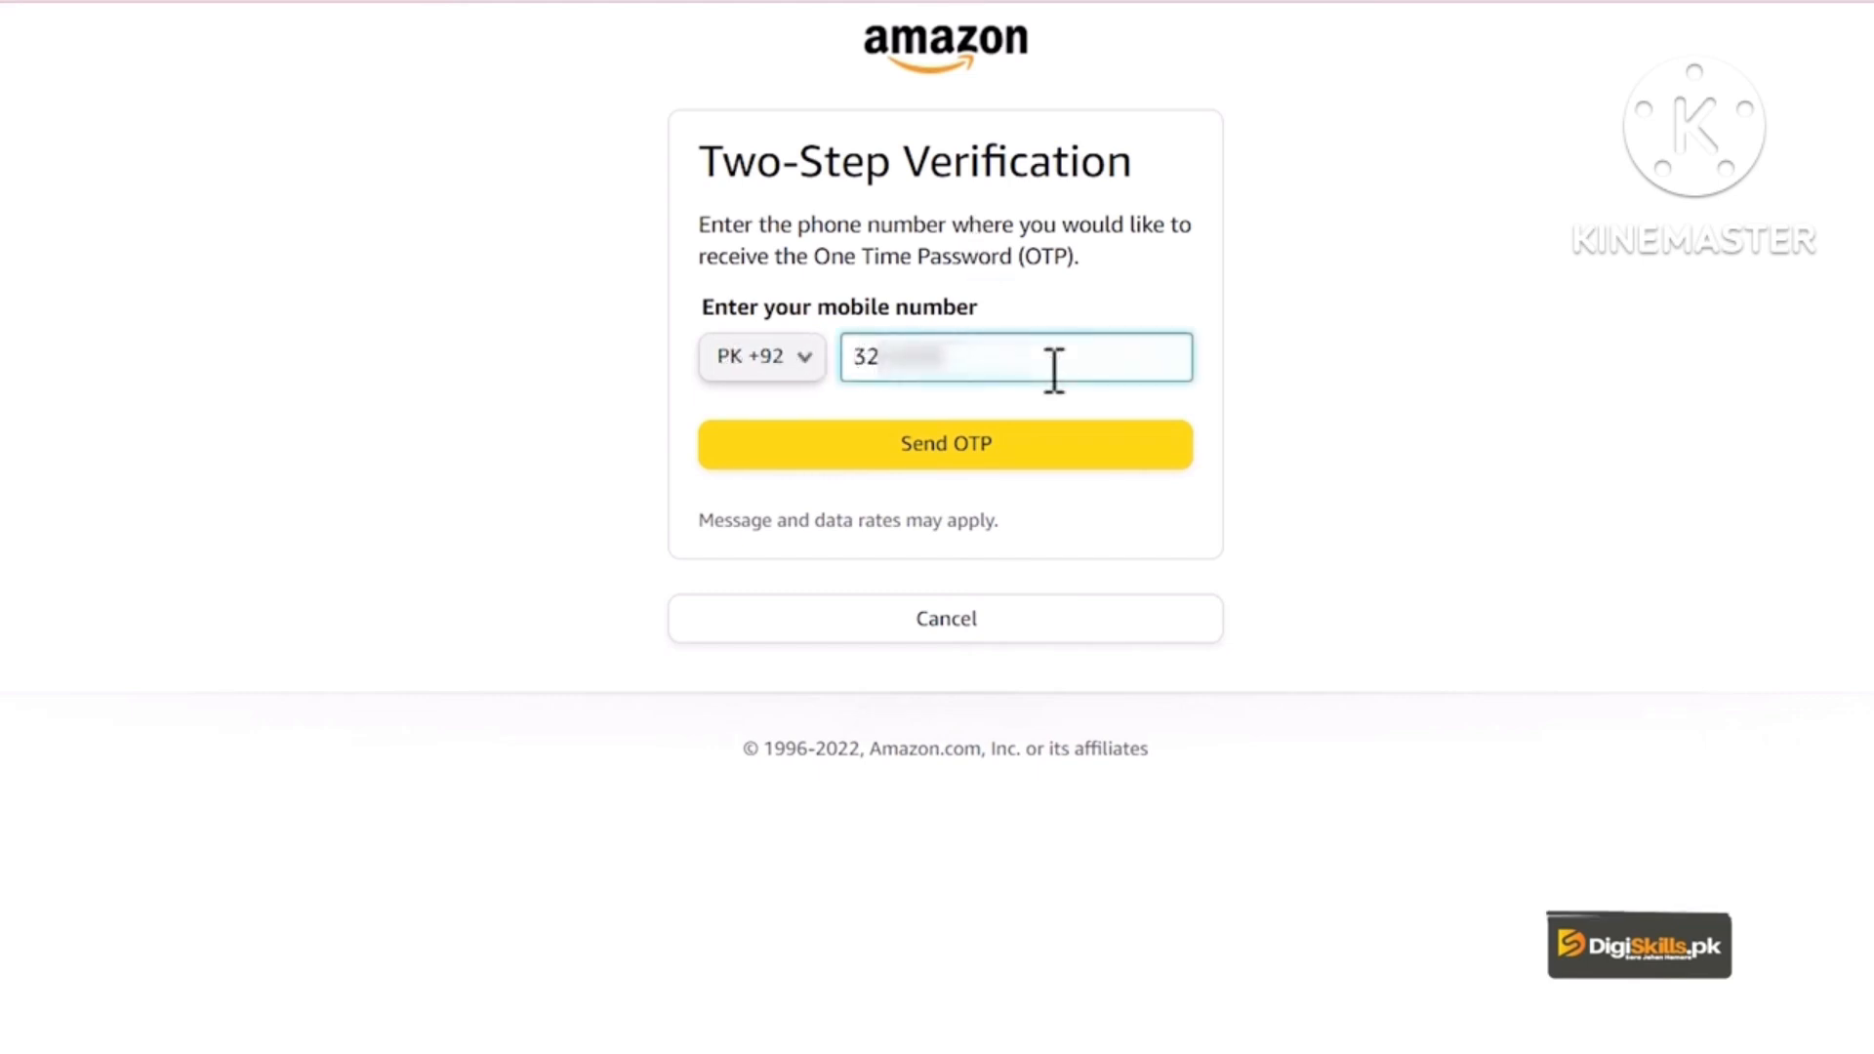
Step: Enter the mobile number, request the OTP, paste the code and submit it
text(****)
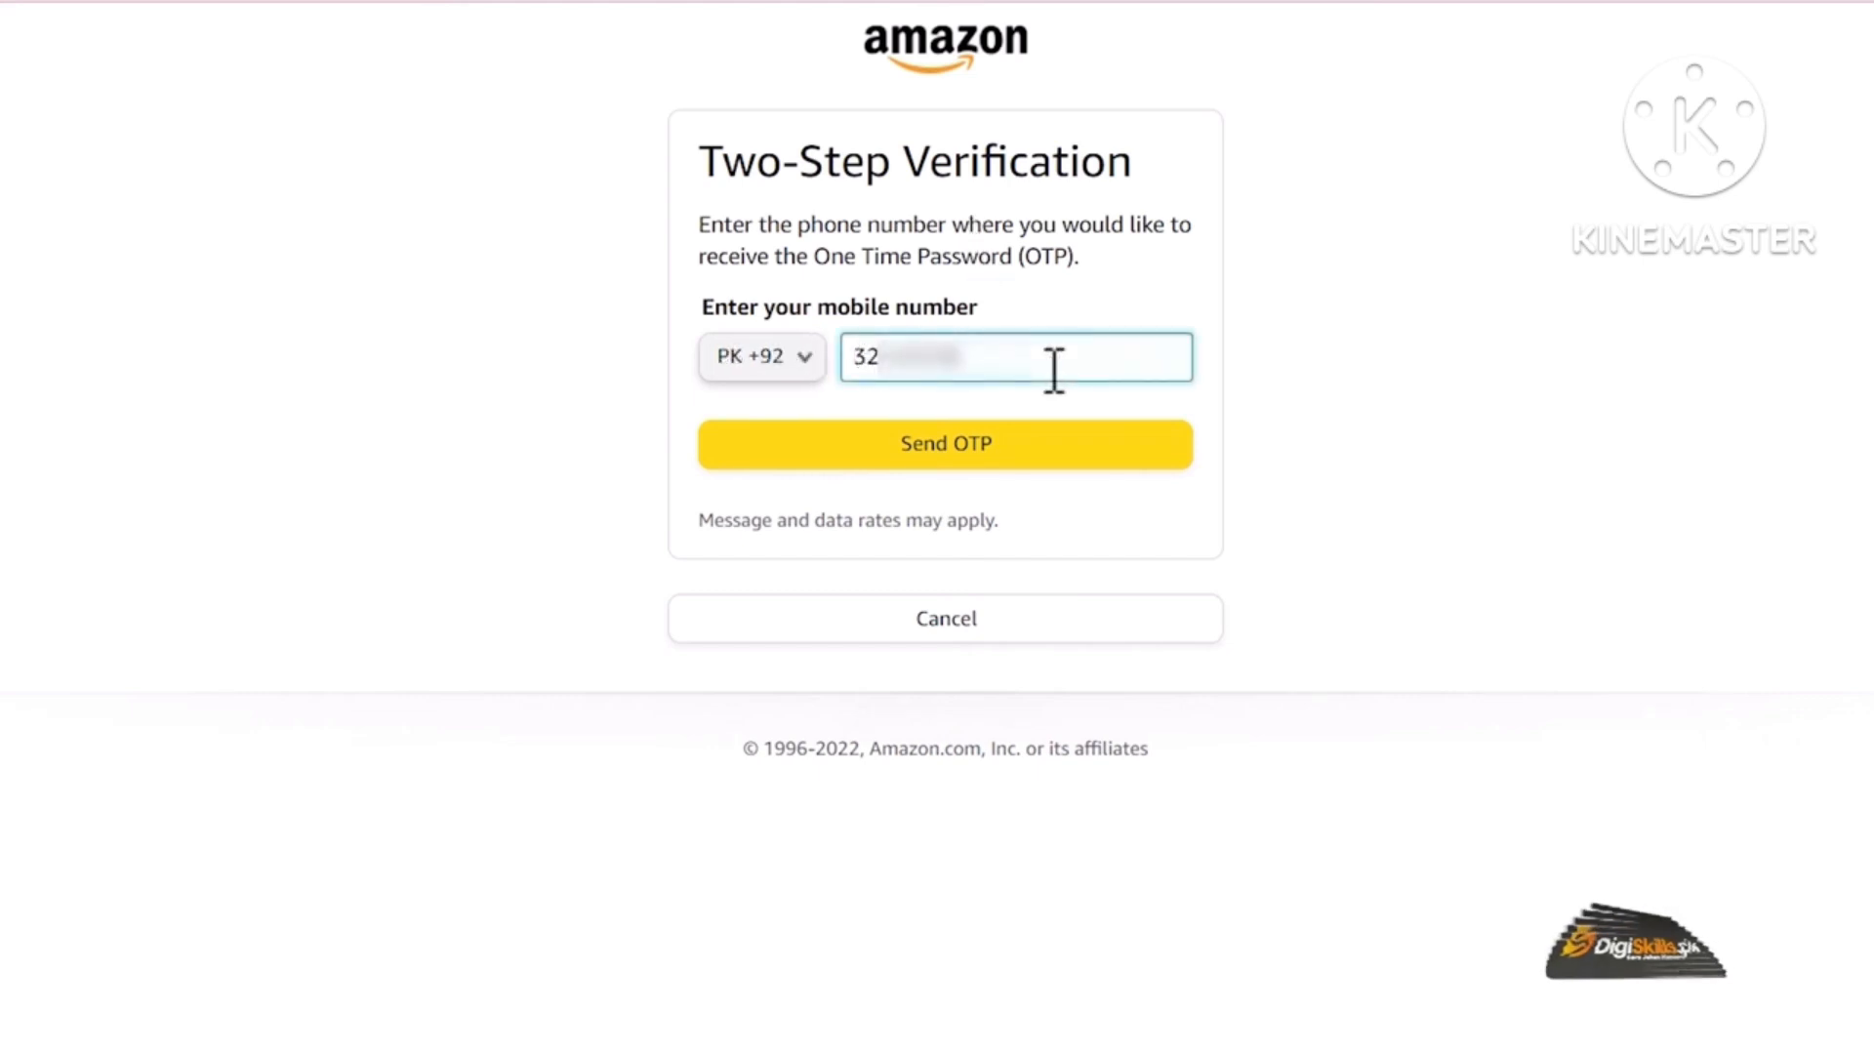
click(975, 457)
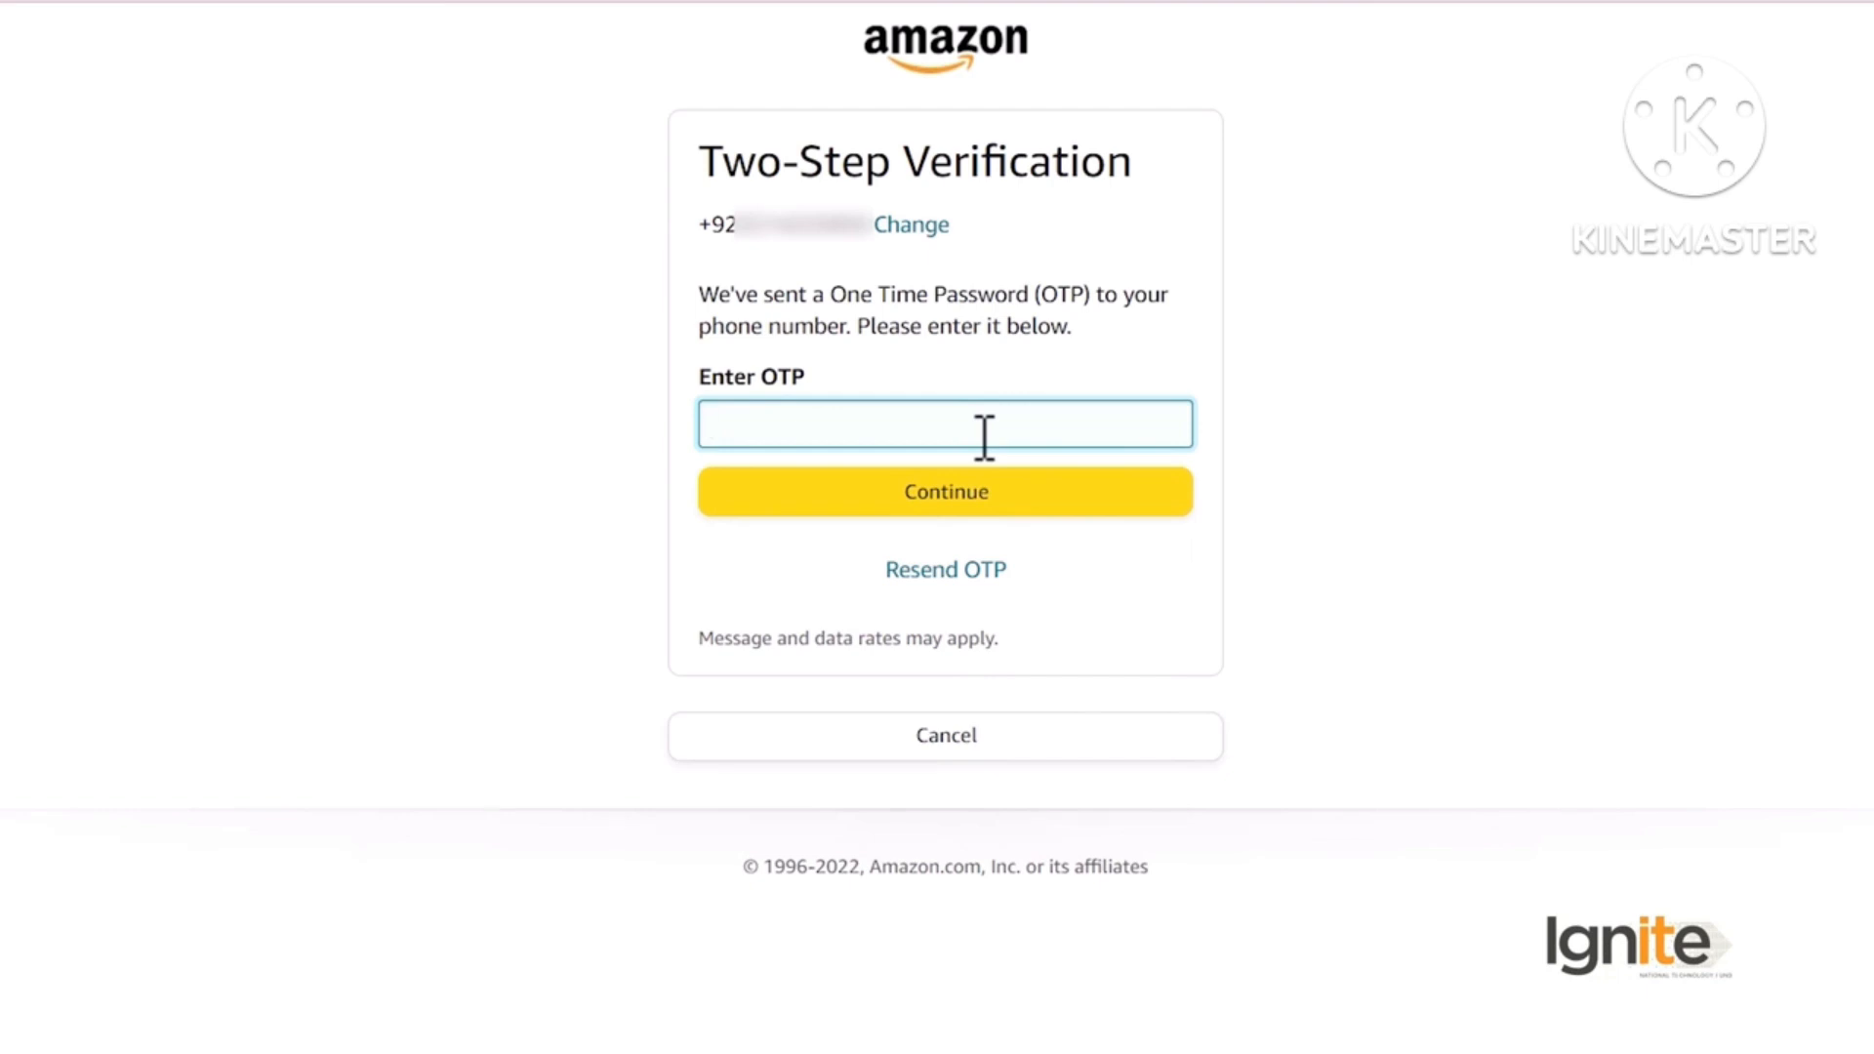
key(ctrl+v)
click(956, 494)
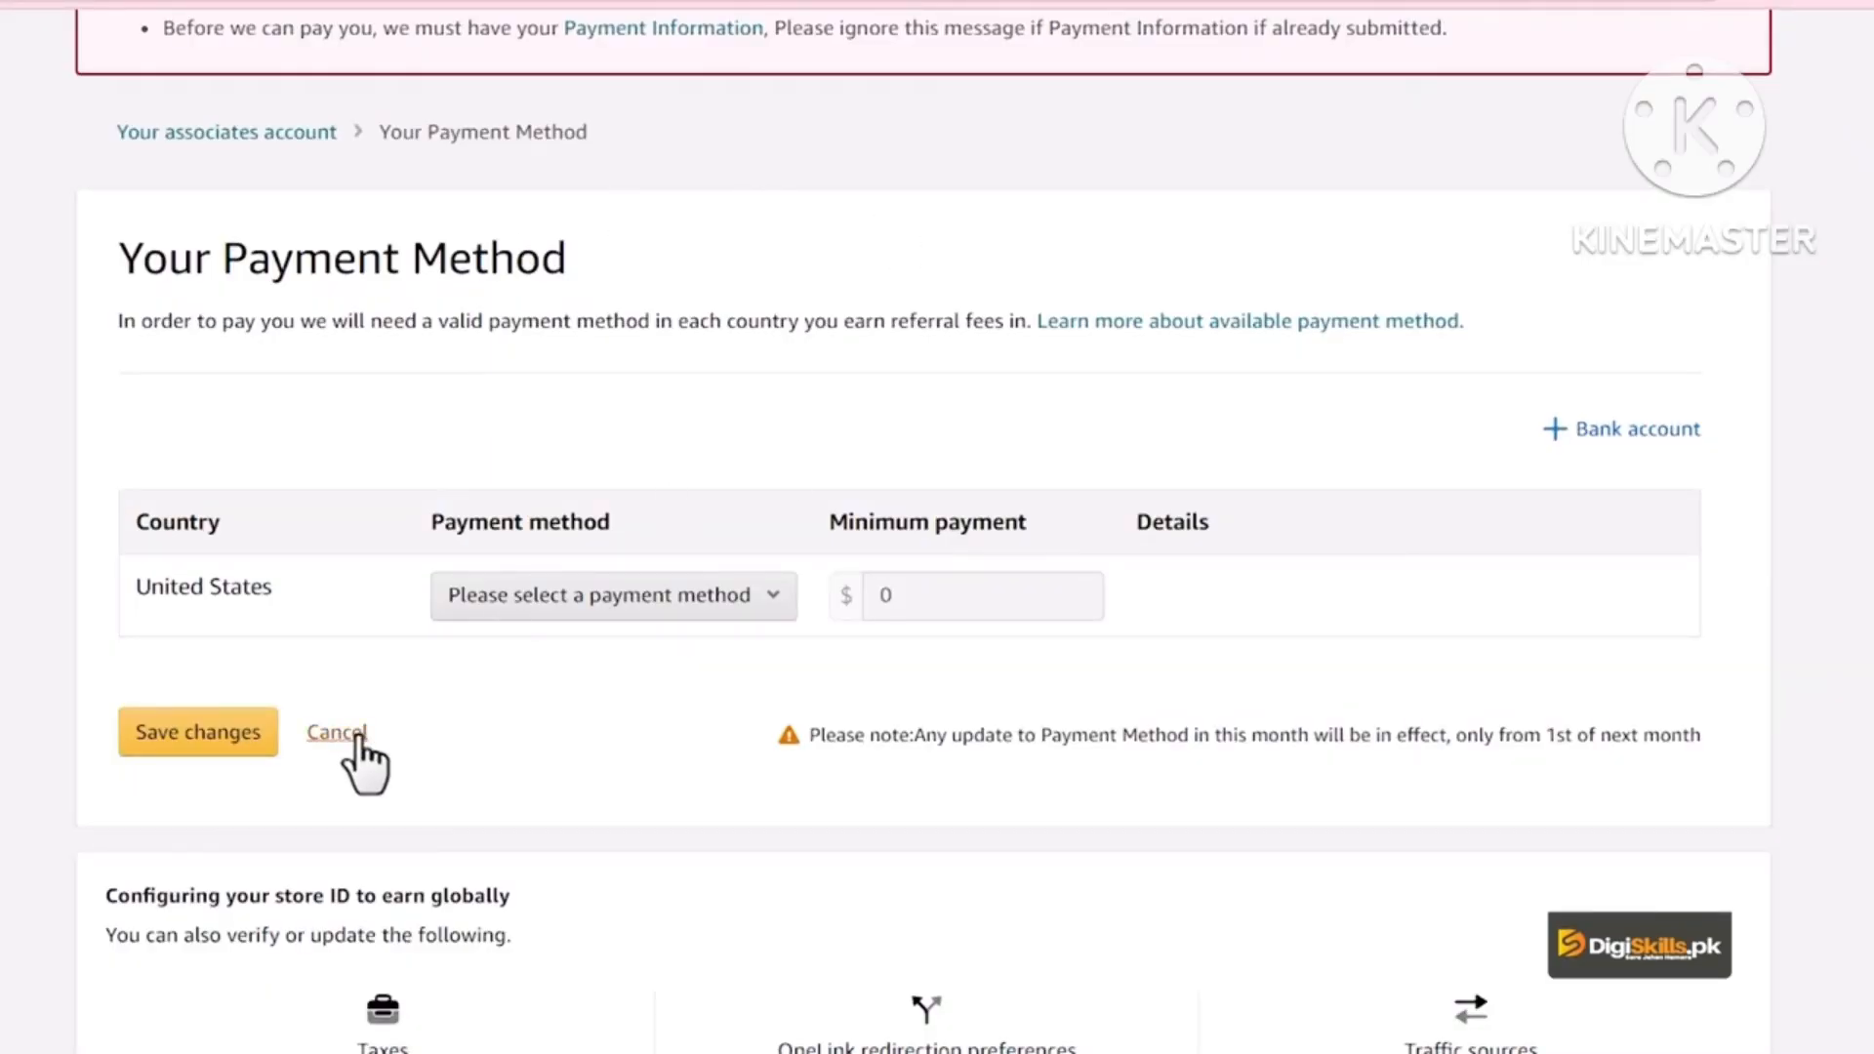
Step: Open the Add Bank Account form via '+ Bank account' and '+ Add a new bank account'
click(1613, 433)
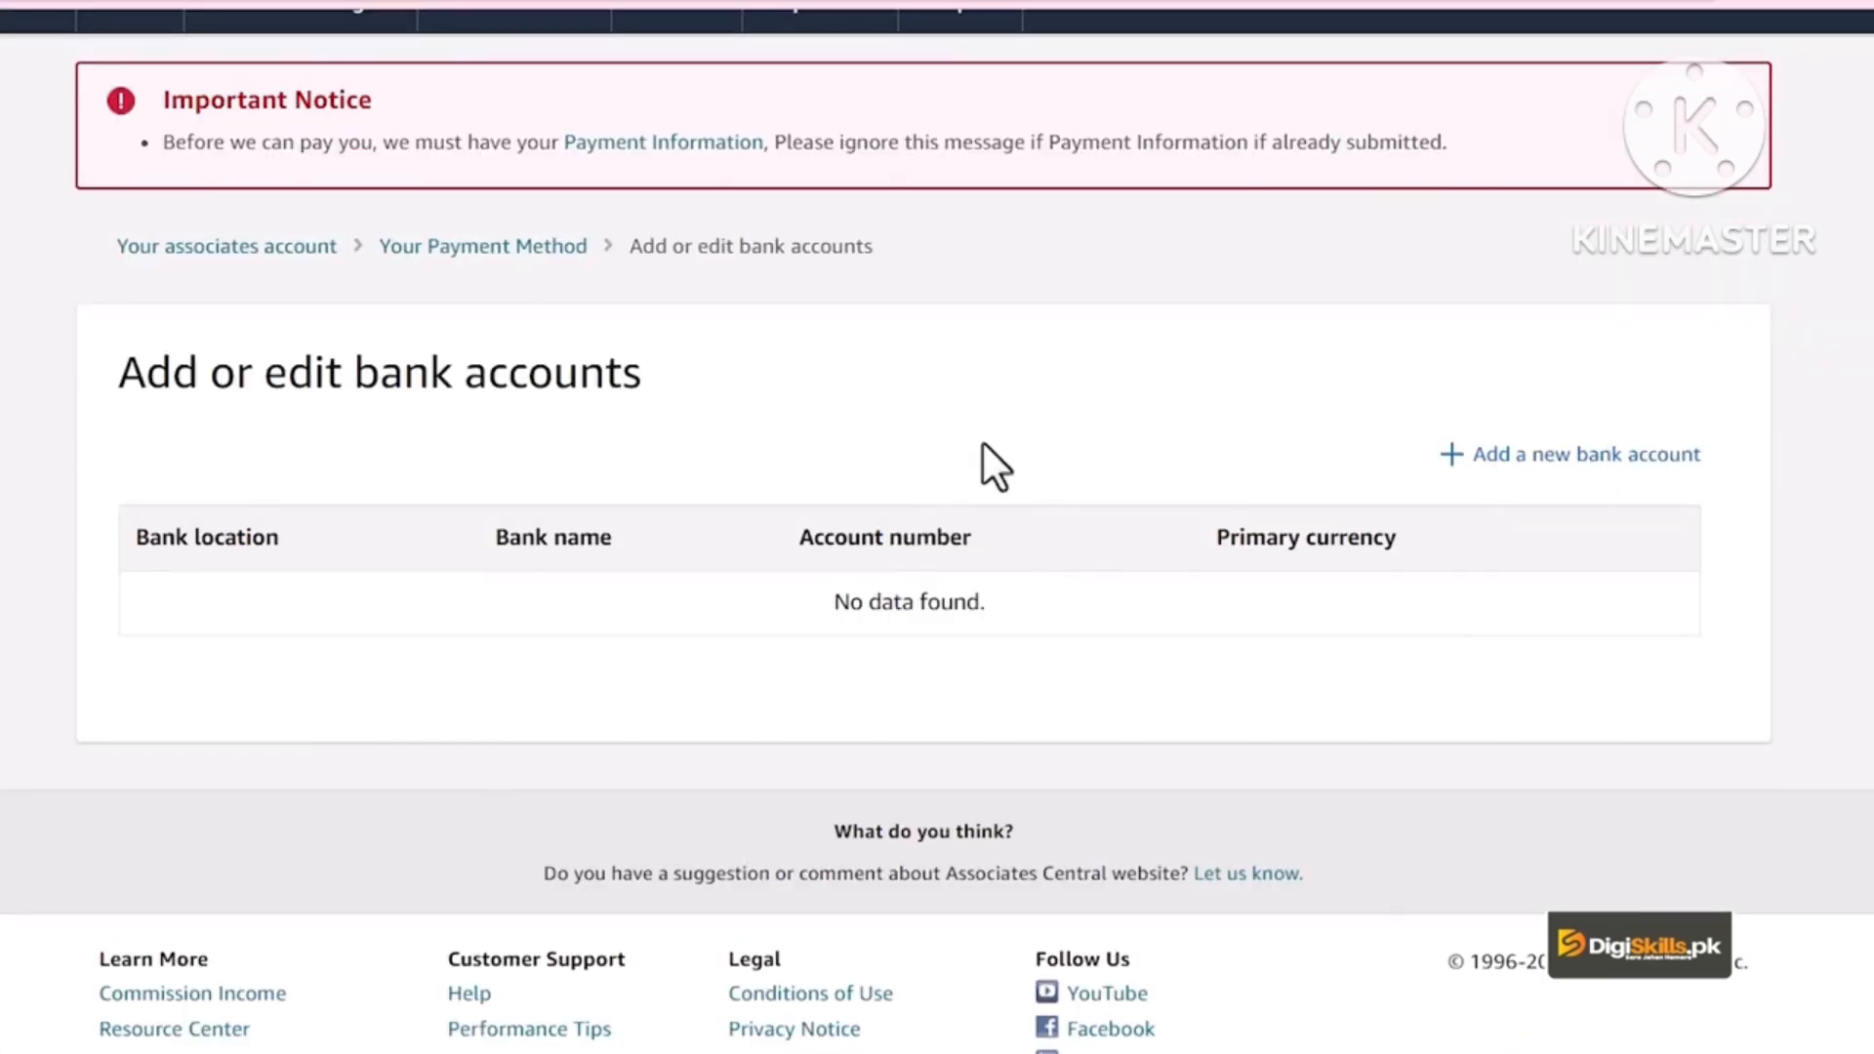
click(1596, 457)
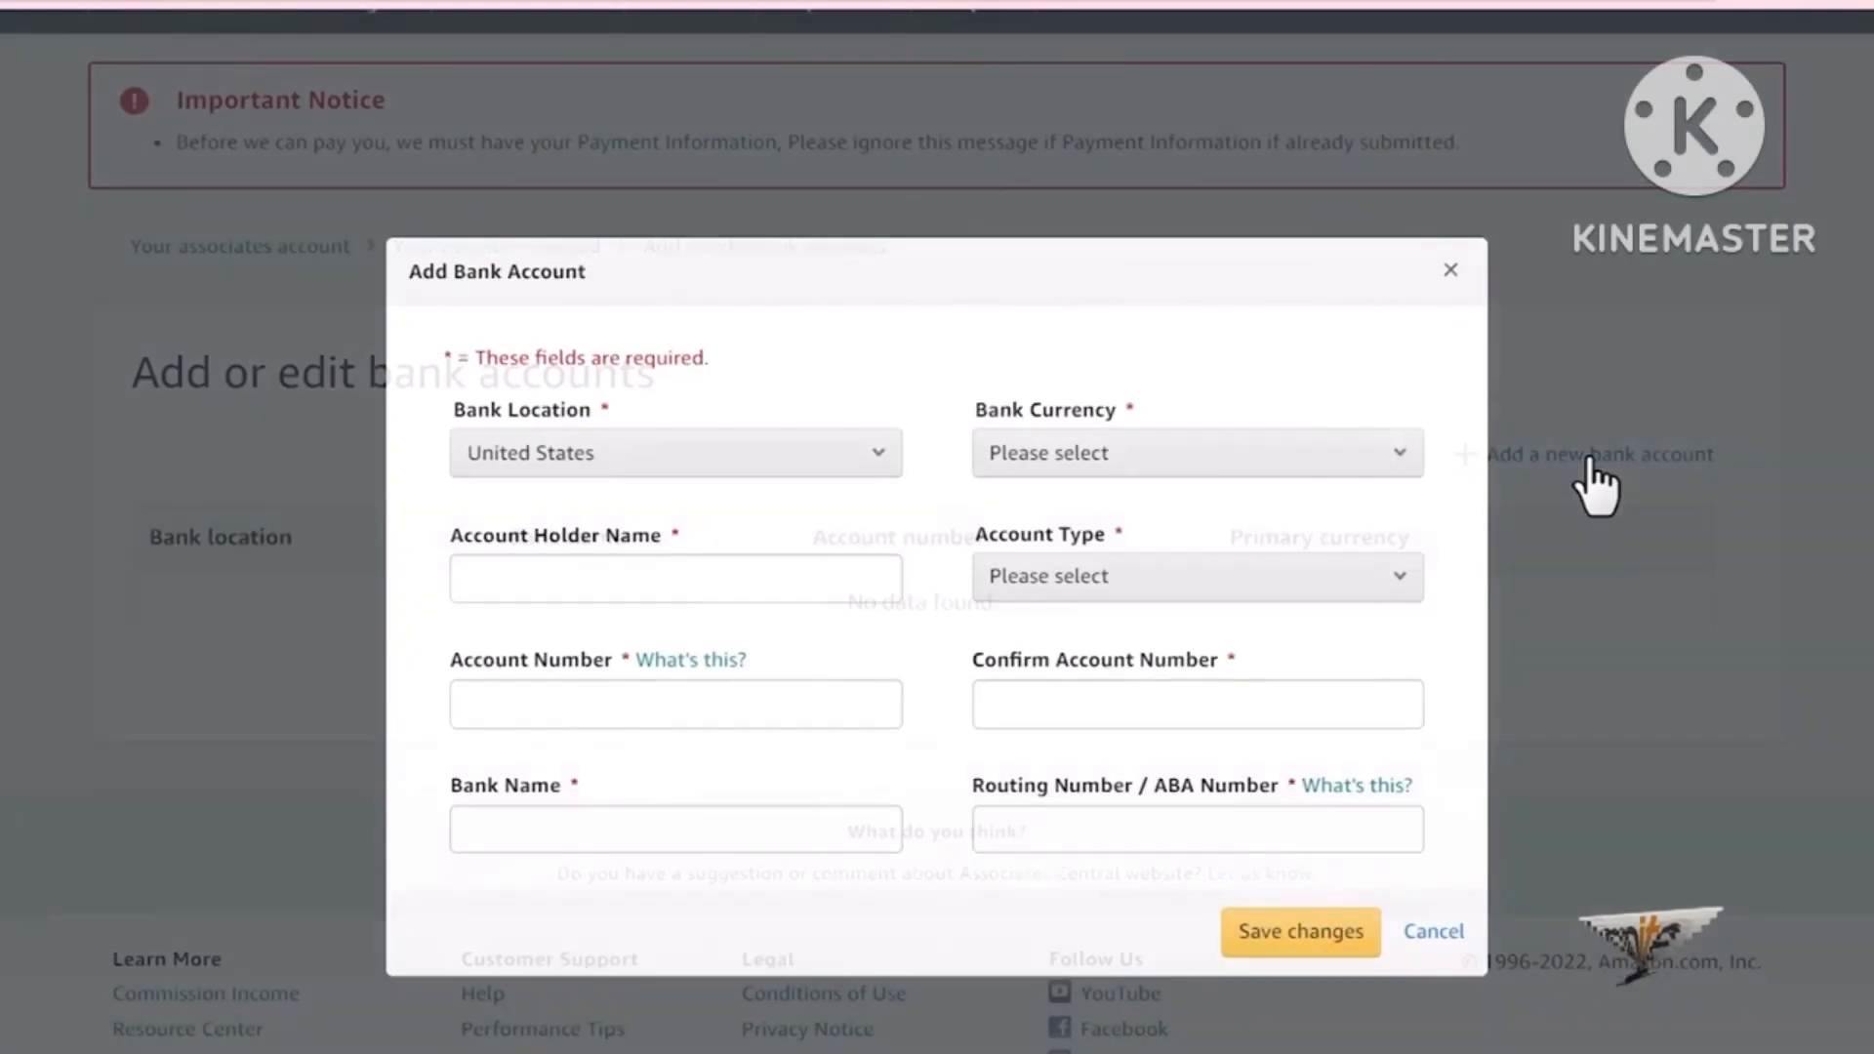